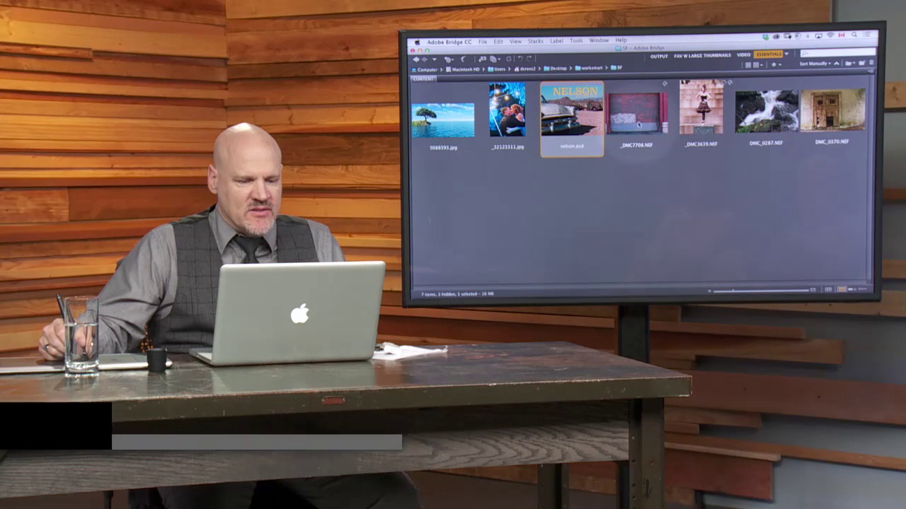
- Open _DMC7708.NEF from Bridge in Photoshop and fit the whole photo on screen
click(638, 121)
key(shift)
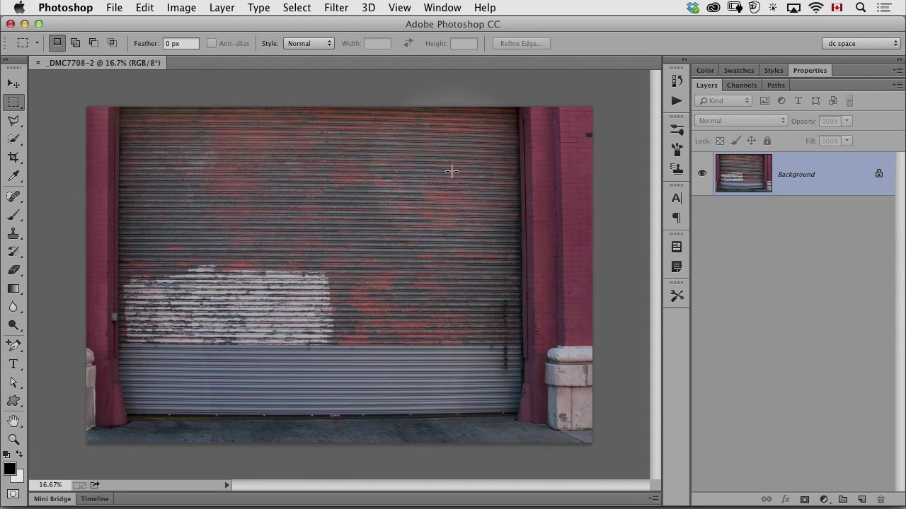
key(super+0)
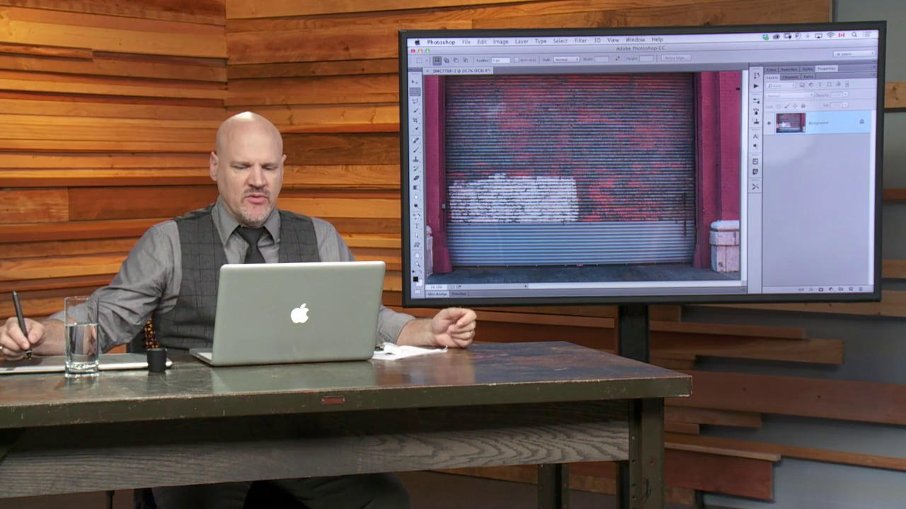
click(897, 85)
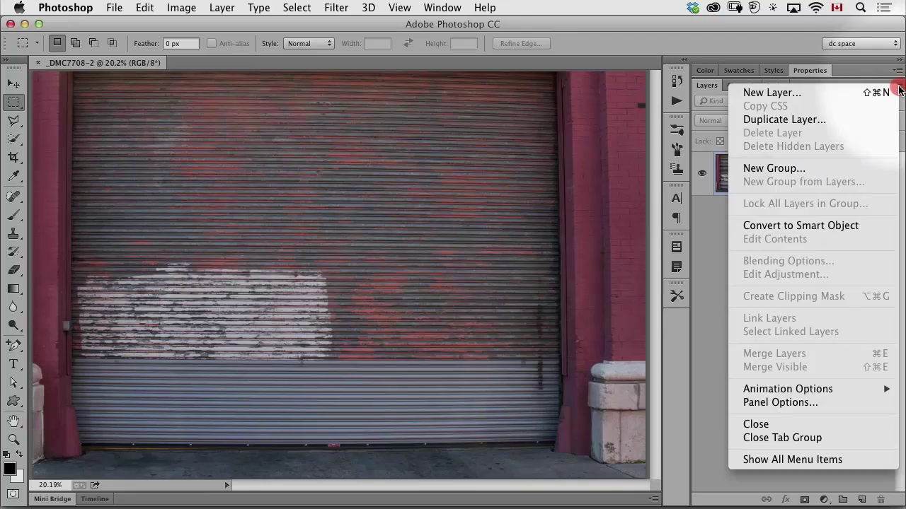
- Duplicate the Background layer into a new document, Untitled-14, and view it at 100%
click(849, 121)
click(440, 287)
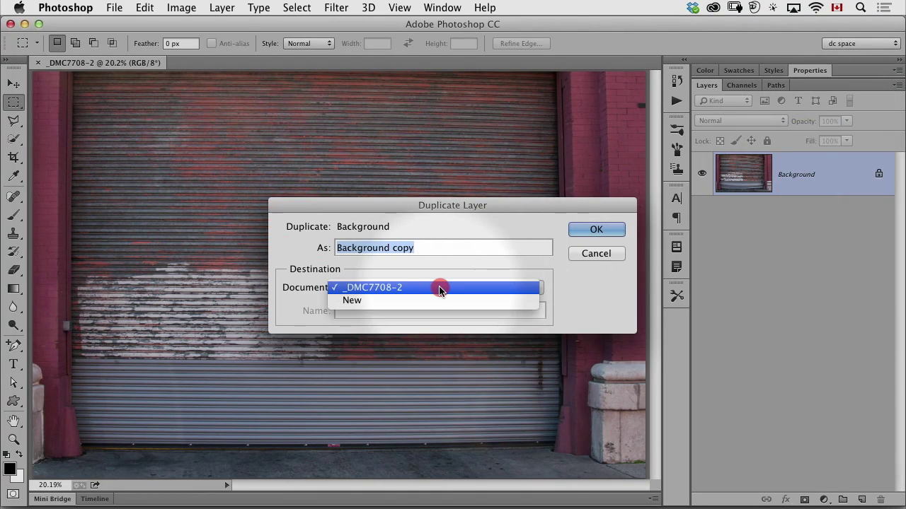
click(434, 300)
click(587, 229)
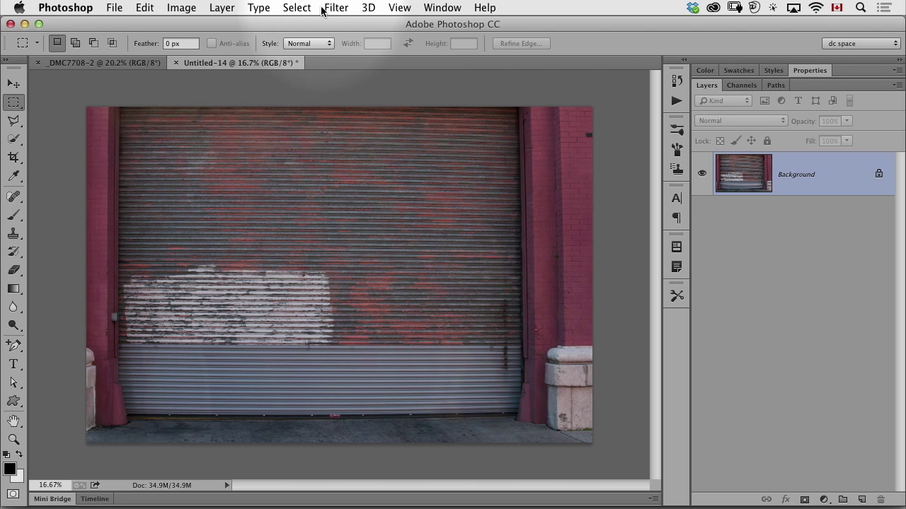
key(super+1)
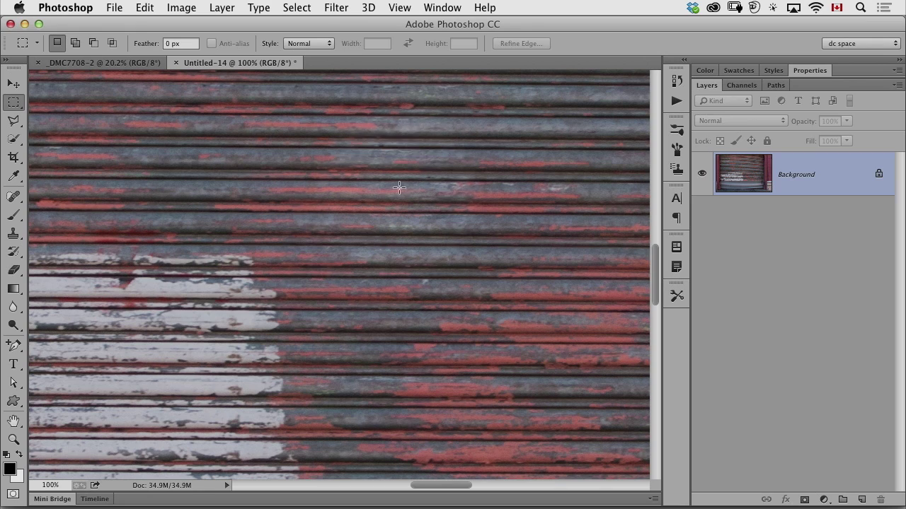
- Apply the Noise > Despeckle filter to the Untitled-14 texture, then repeat it once more
click(337, 8)
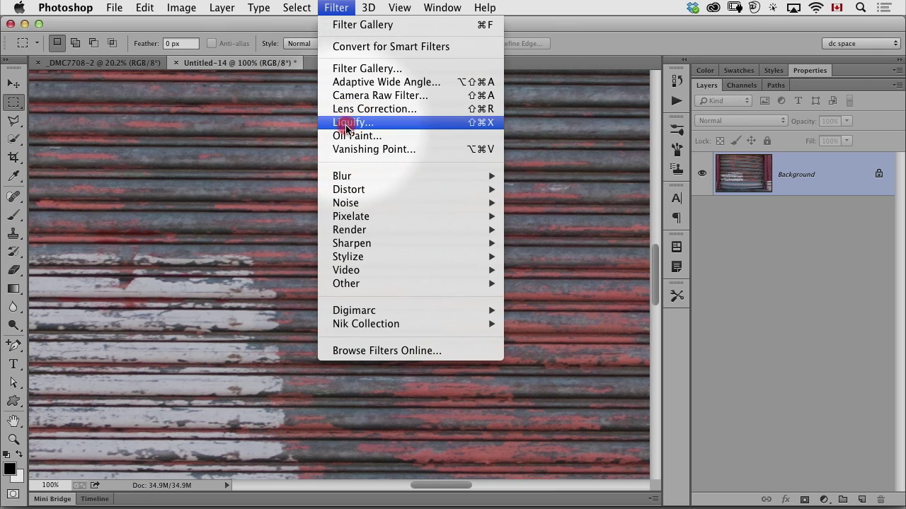
mouse_move(340, 176)
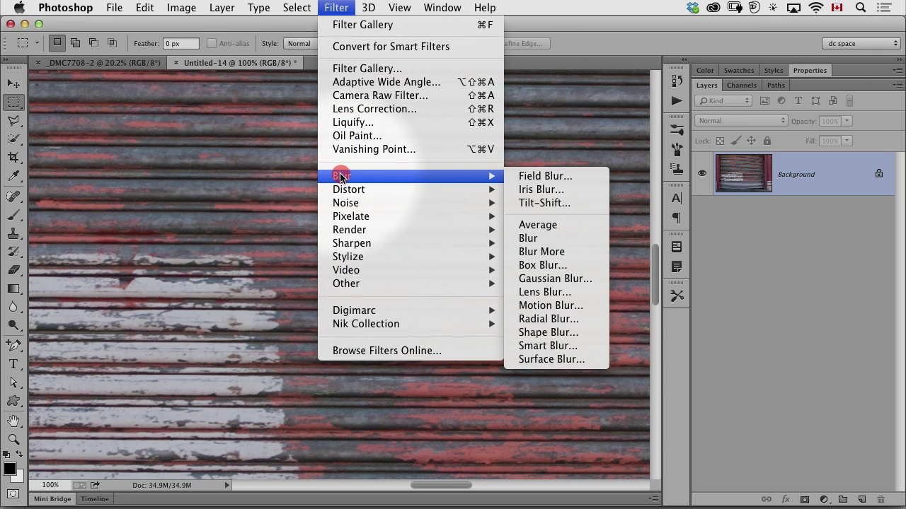
mouse_move(344, 203)
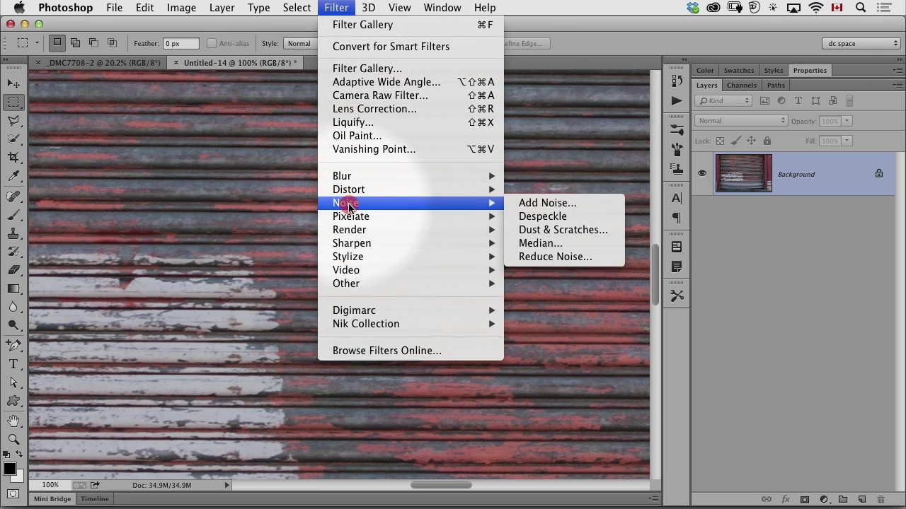
click(602, 219)
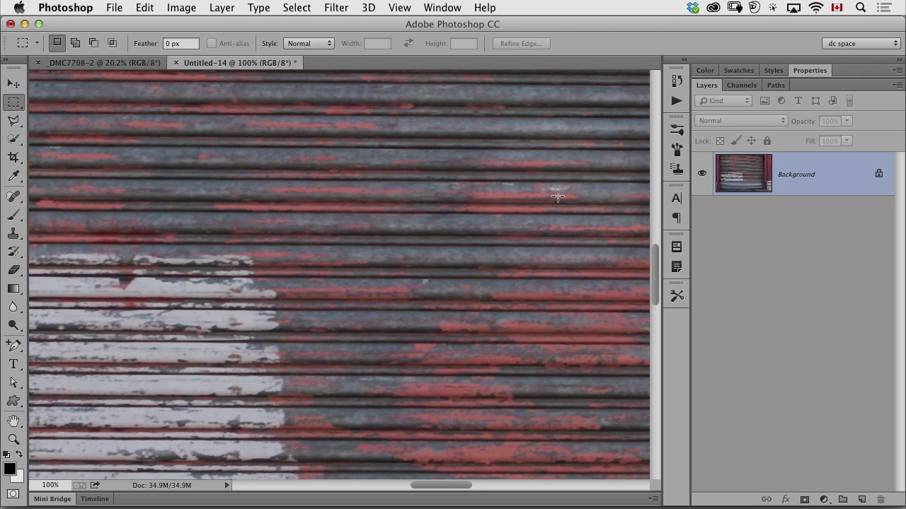
click(337, 8)
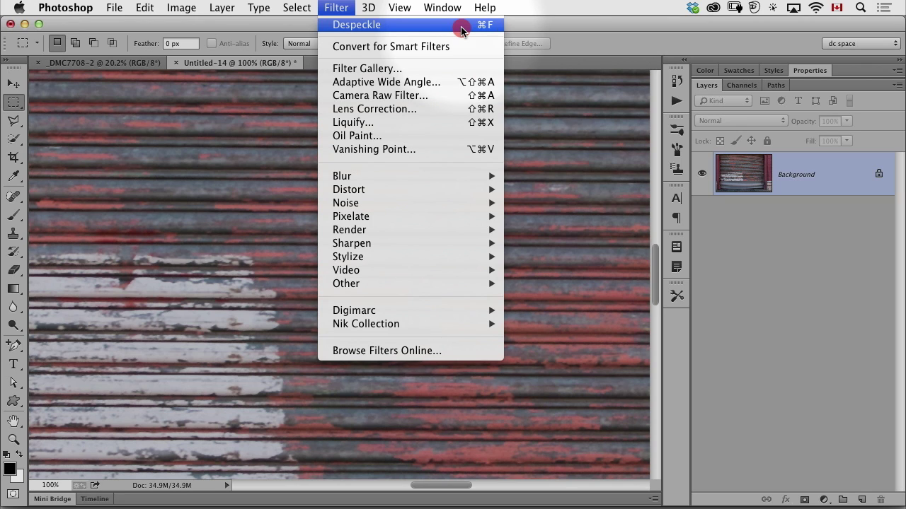
click(435, 6)
key(super+f)
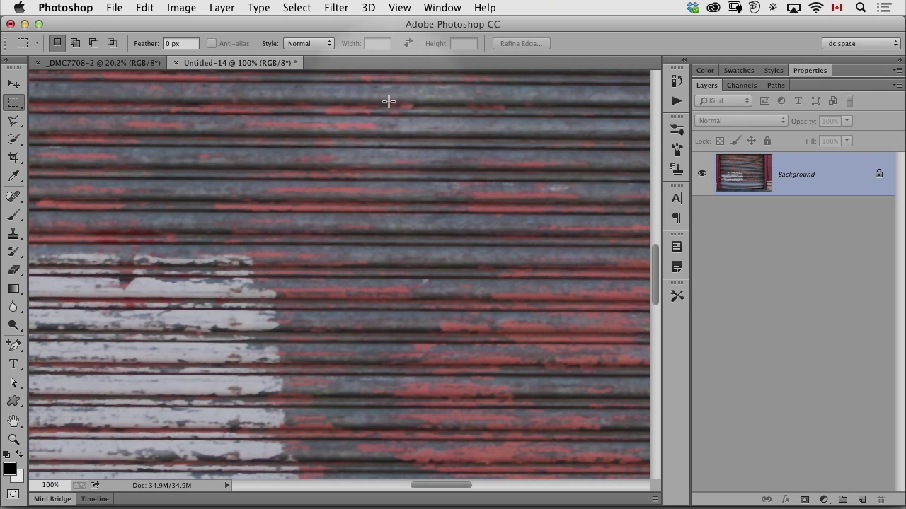
- Save the texture to the Desktop as Photoshop file wall-map.psd and close it
key(super+s)
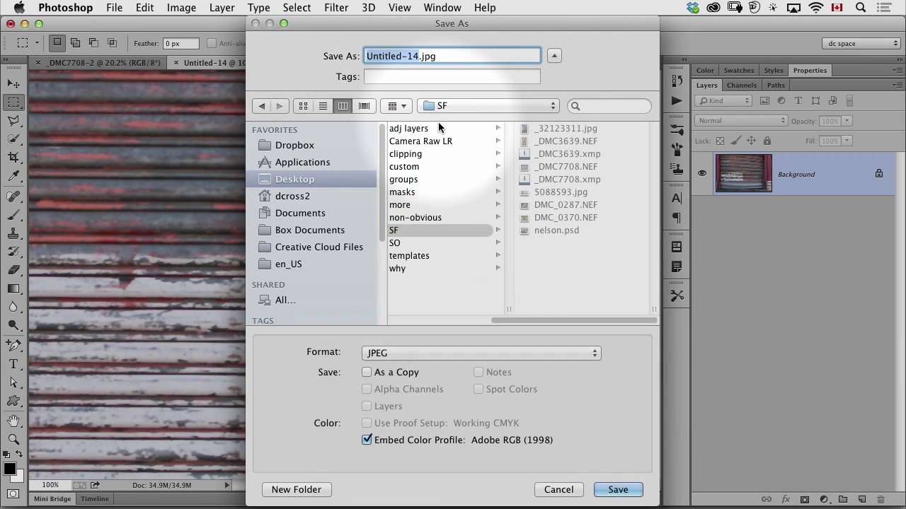
key(super+d)
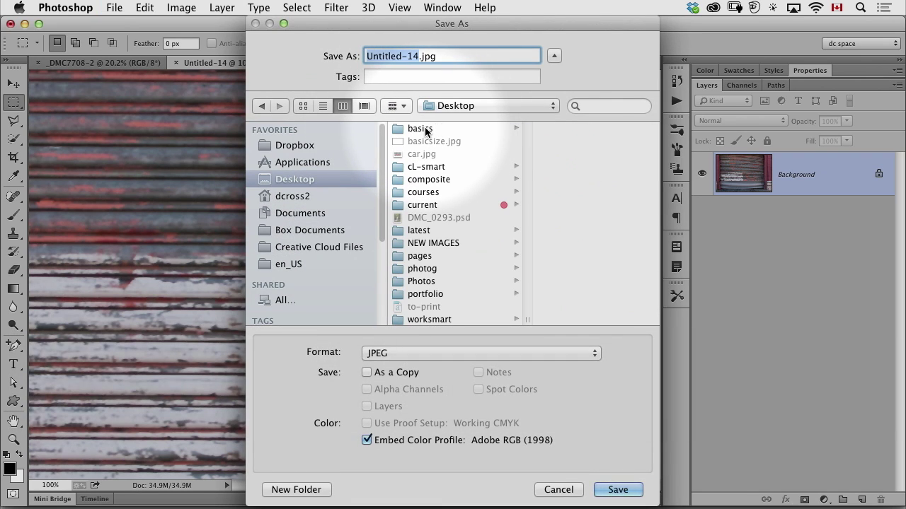
text(wall)
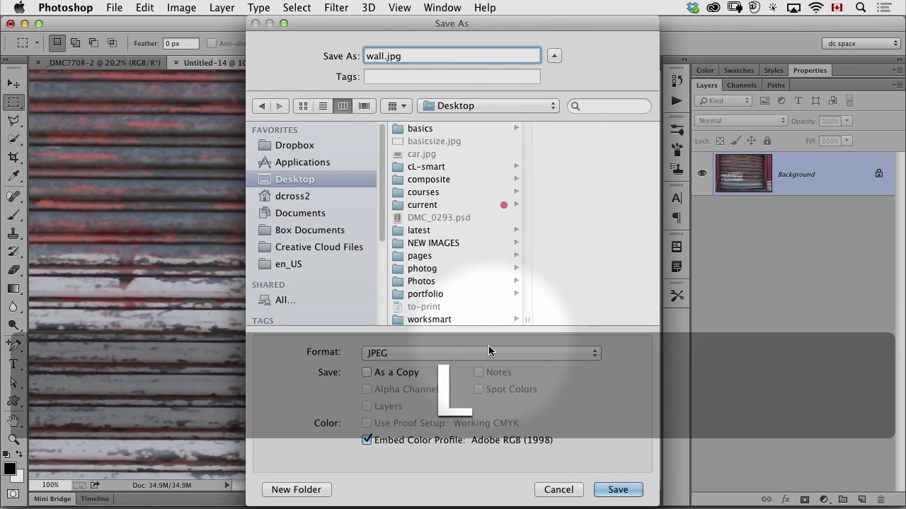
click(483, 352)
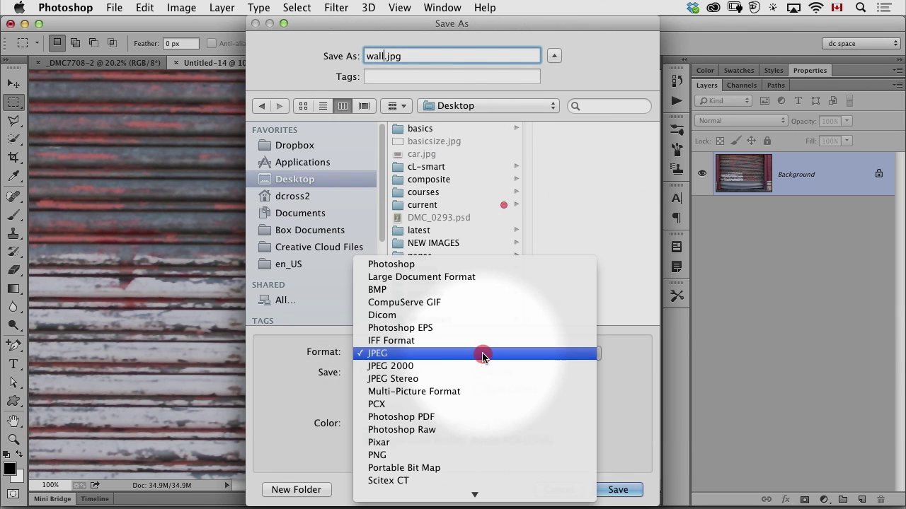
click(477, 265)
click(385, 57)
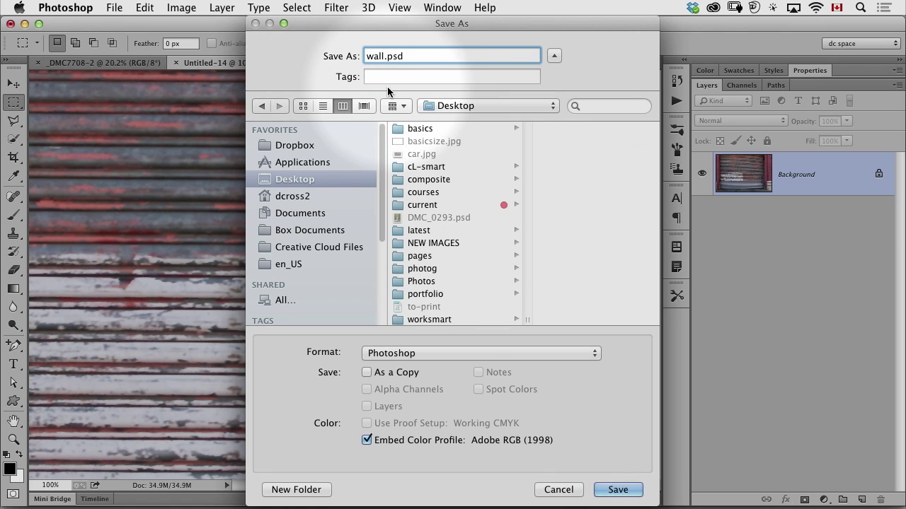
text(-map)
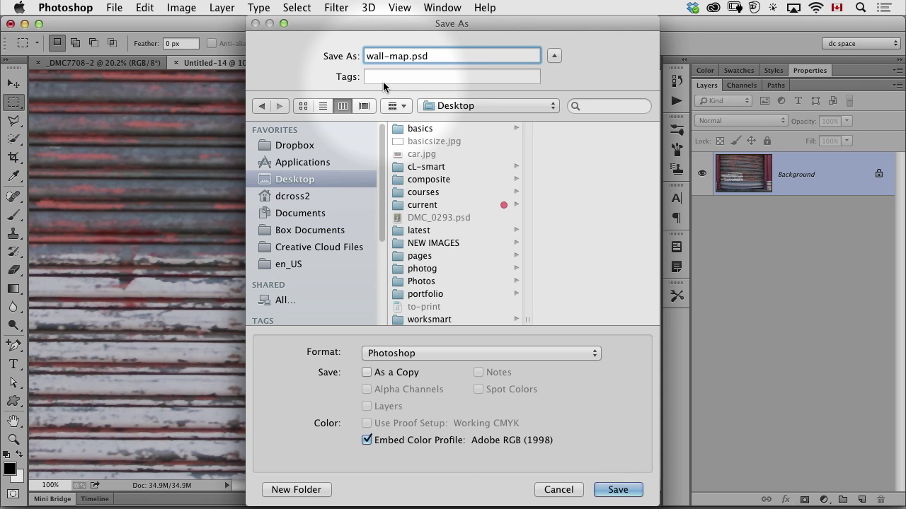
click(383, 79)
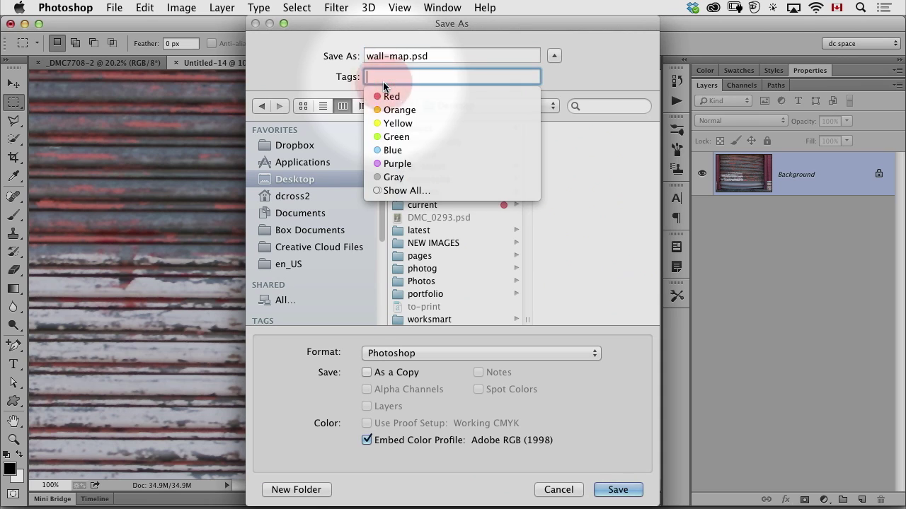
click(618, 489)
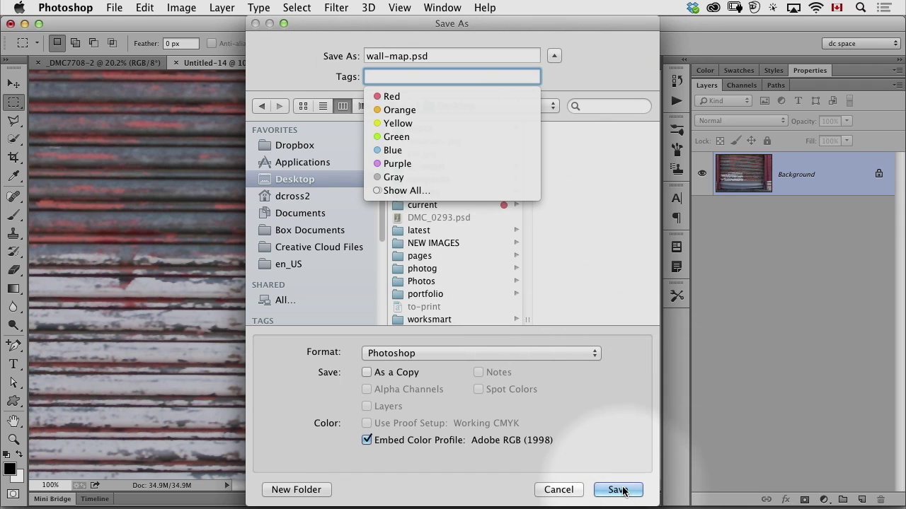
key(super+w)
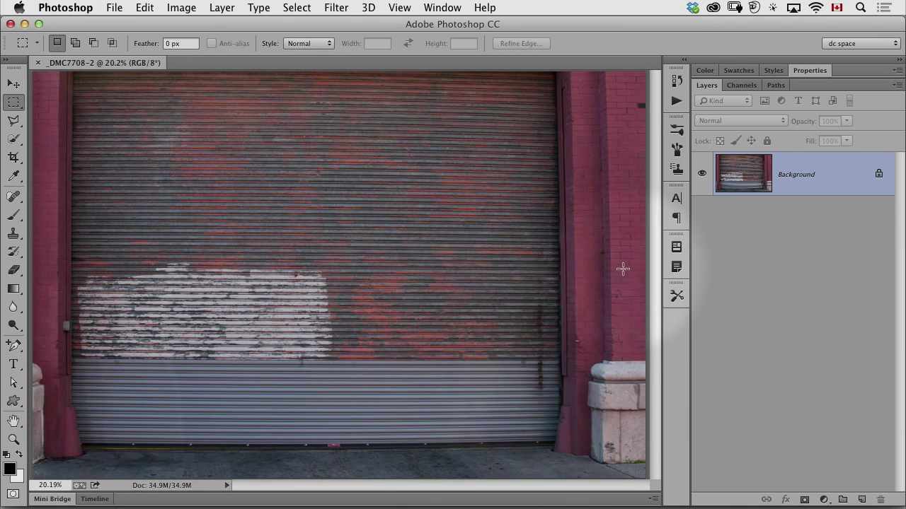
- Type the text THE WALL on the upper-left area of the shutter
key(t)
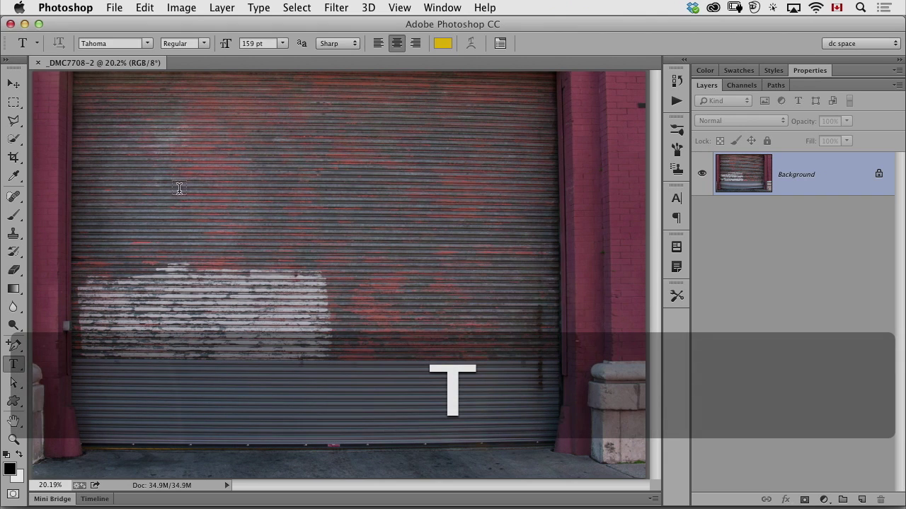
click(179, 189)
text(T)
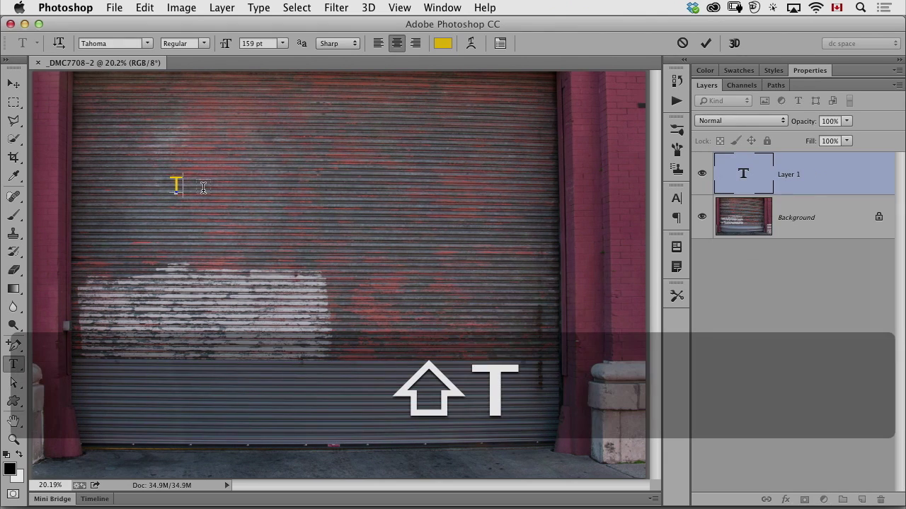
text(EH)
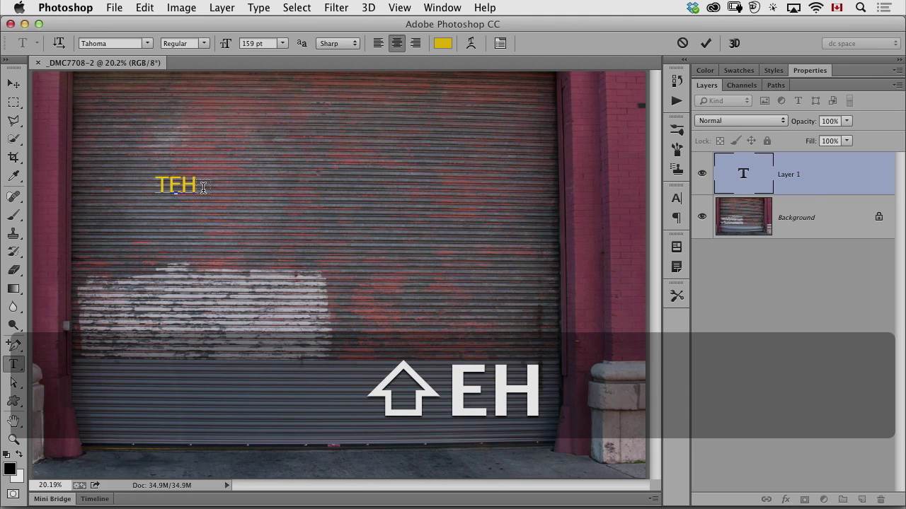
key(BackSpace)
key(BackSpace)
text(HE WA)
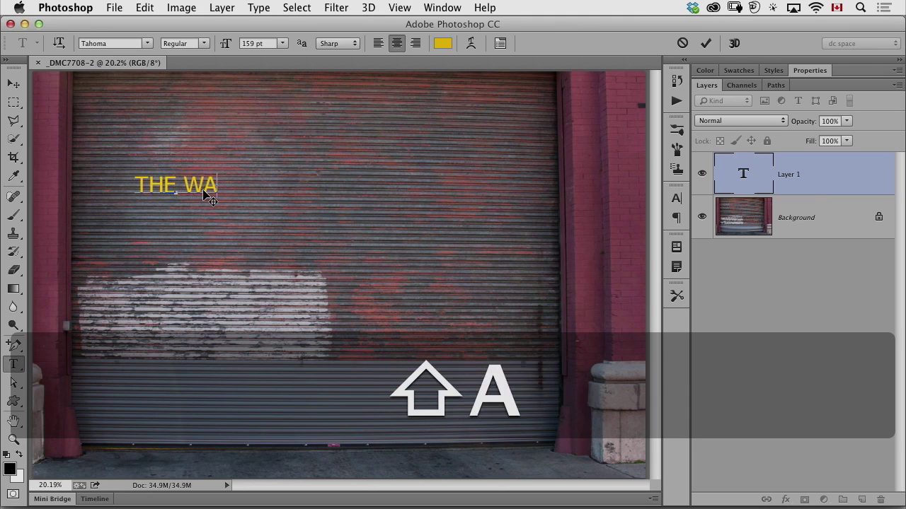
text(LL)
- Enlarge THE WALL to about 549 pt and set its font to Impact
double_click(185, 176)
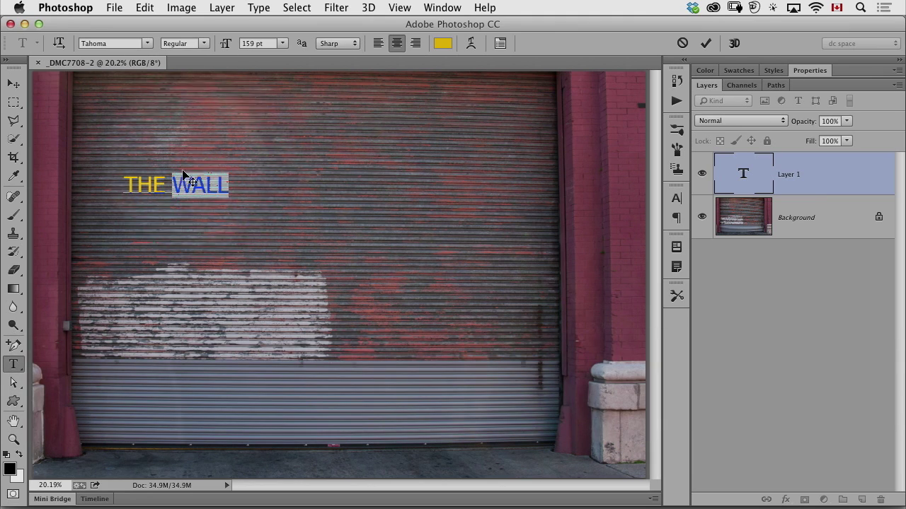
triple_click(160, 185)
drag(225, 44, 552, 71)
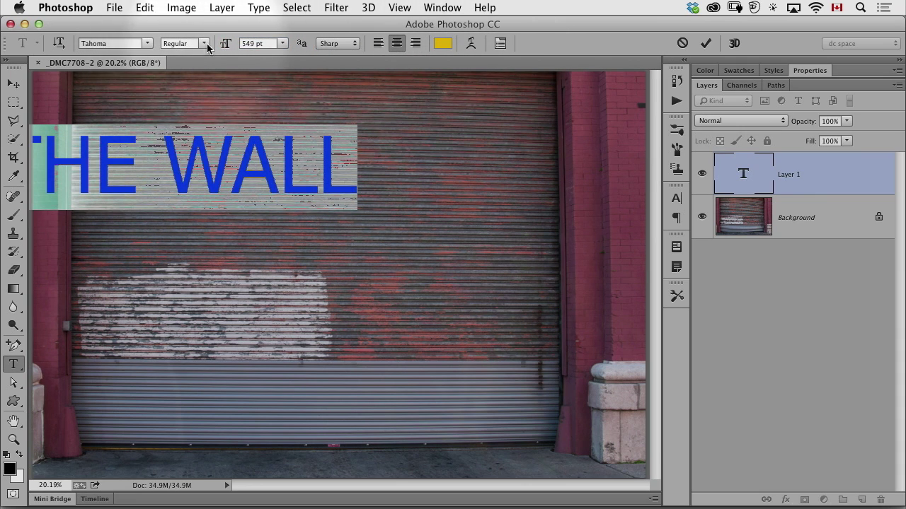
click(107, 43)
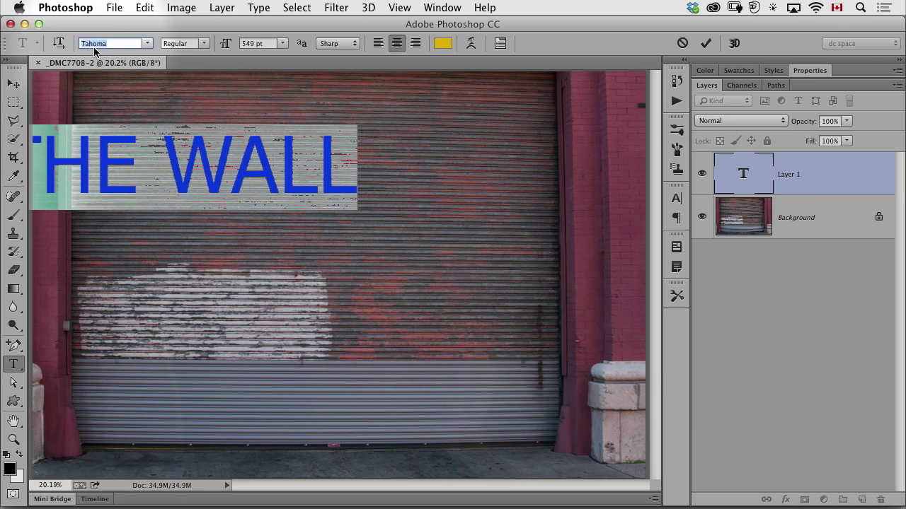
text(Impact)
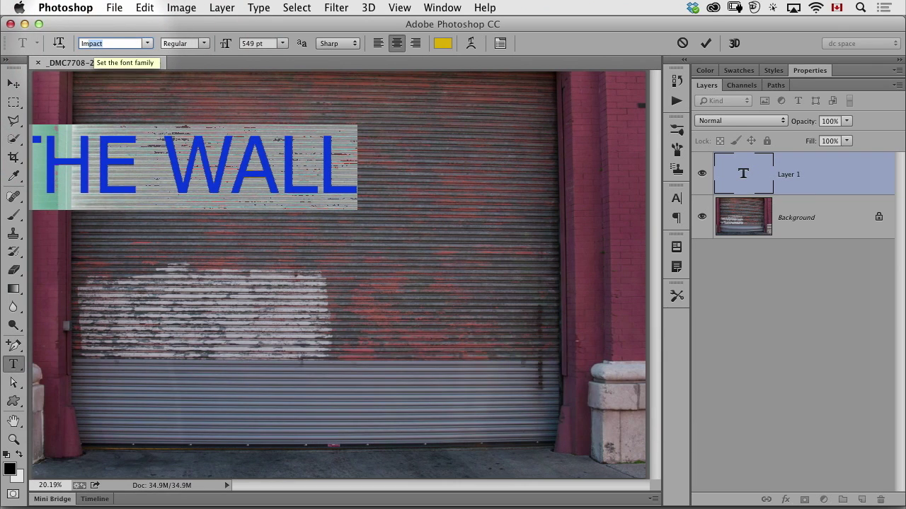
key(Tab)
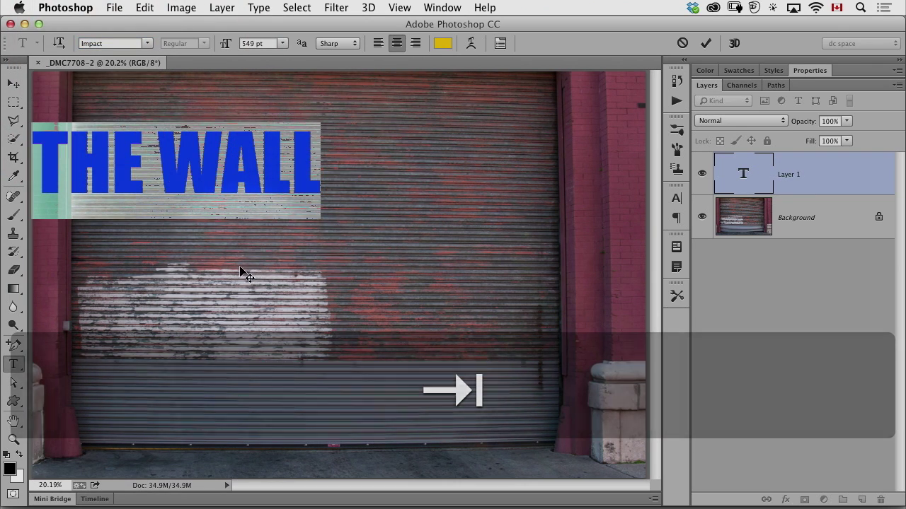
- Move THE WALL toward the door's centre and scale it up proportionally
drag(241, 271, 322, 313)
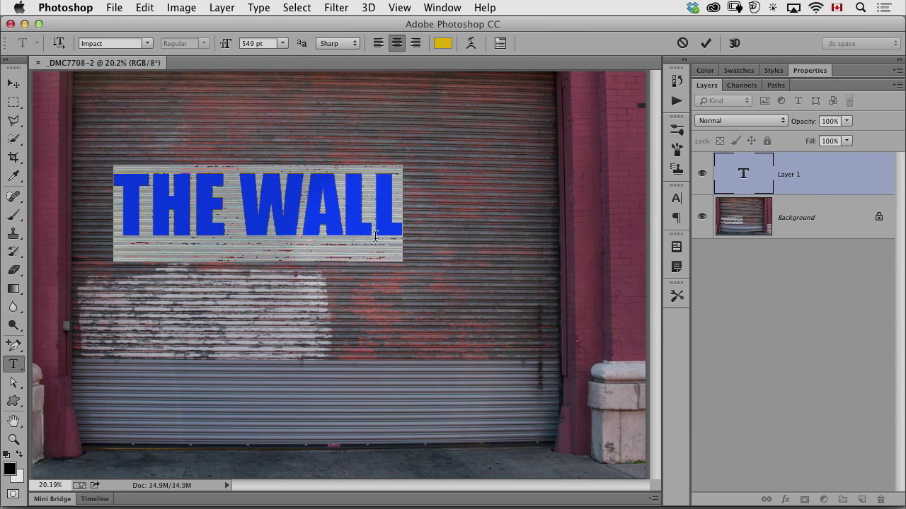
key(super)
drag(402, 165, 544, 119)
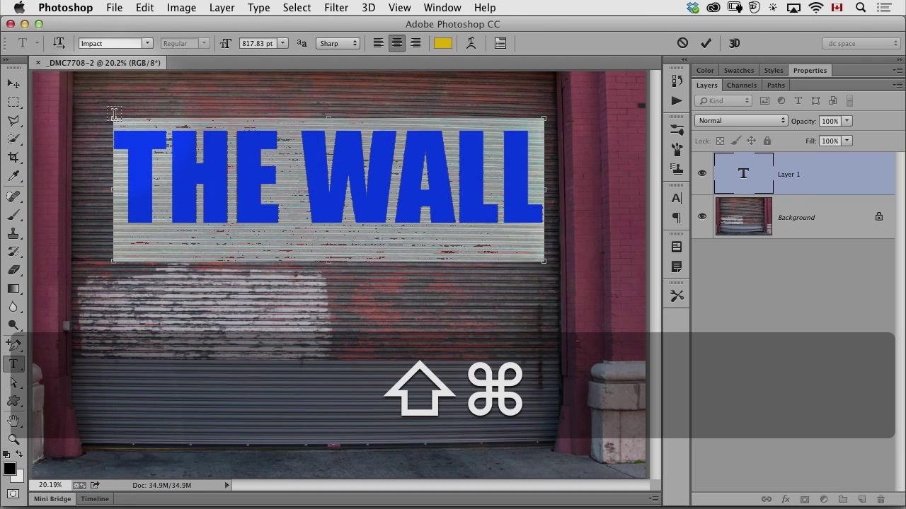
drag(114, 115, 100, 84)
- Paste pixels as Layer 1, reposition it, then delete that extra Layer 1
key(Escape)
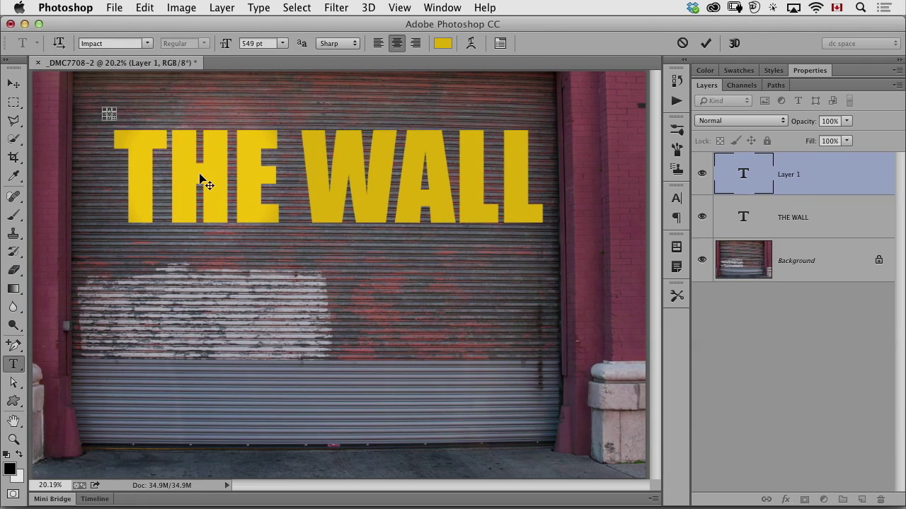
key(super+v)
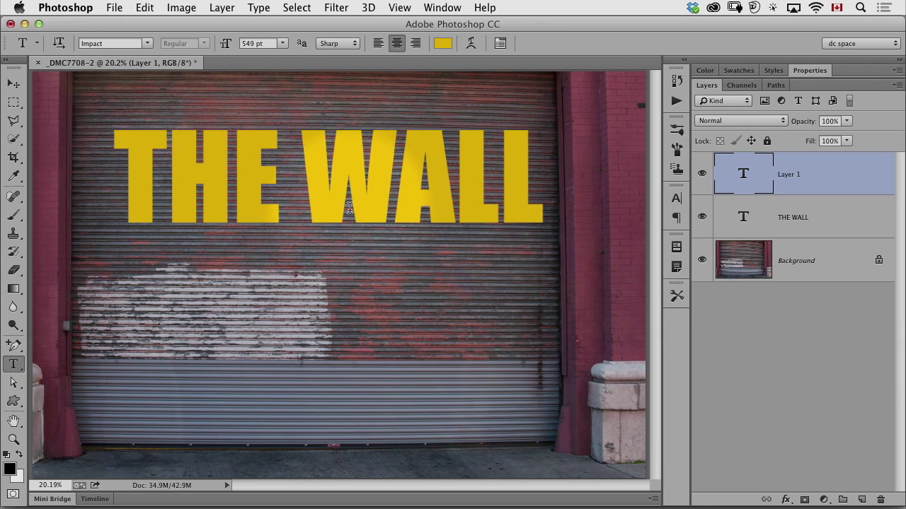
key(v)
mouse_move(354, 202)
mouse_down()
mouse_move(348, 198)
mouse_move(392, 225)
mouse_move(510, 138)
mouse_up()
key(super+t)
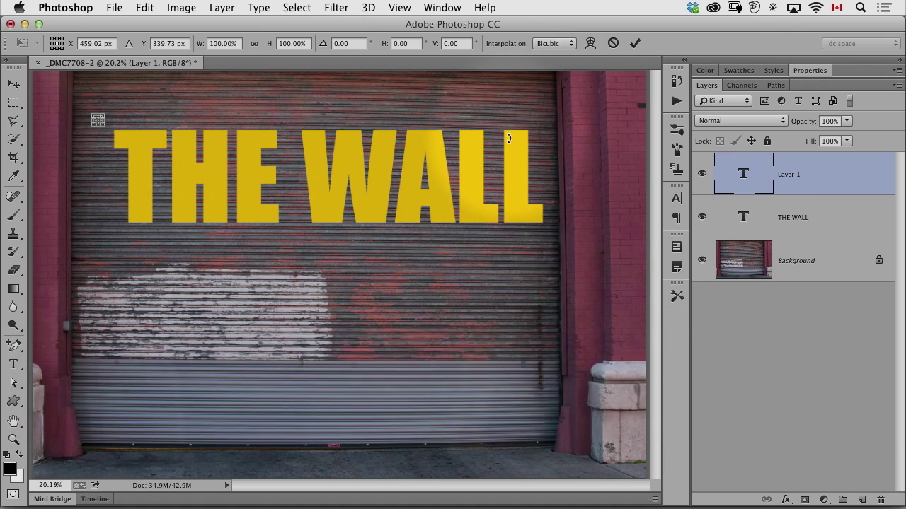
key(Escape)
key(BackSpace)
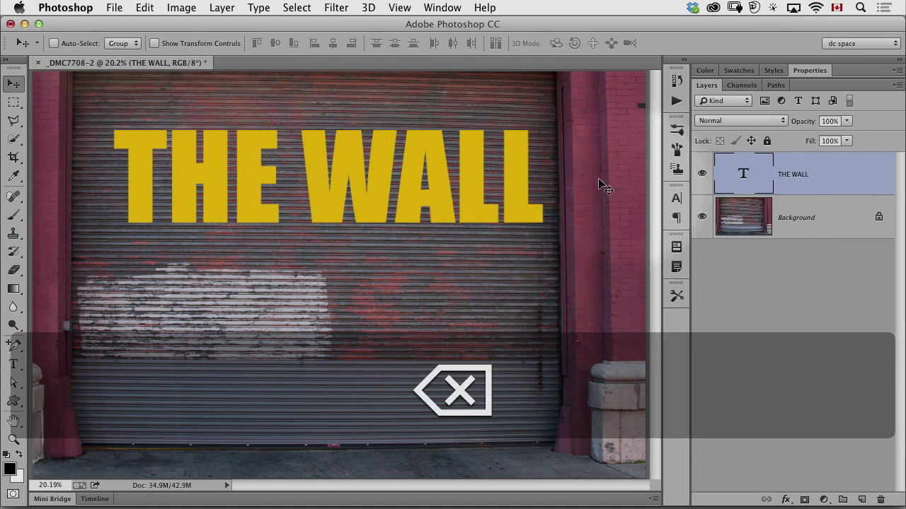
- Rotate THE WALL about -5.7° so it rises rightward, then nudge it left and down
key(super+t)
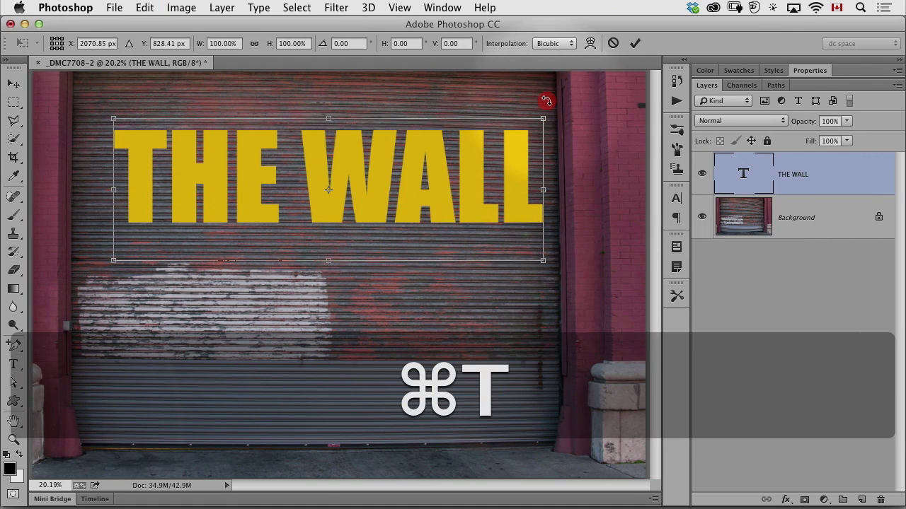
drag(546, 100, 524, 85)
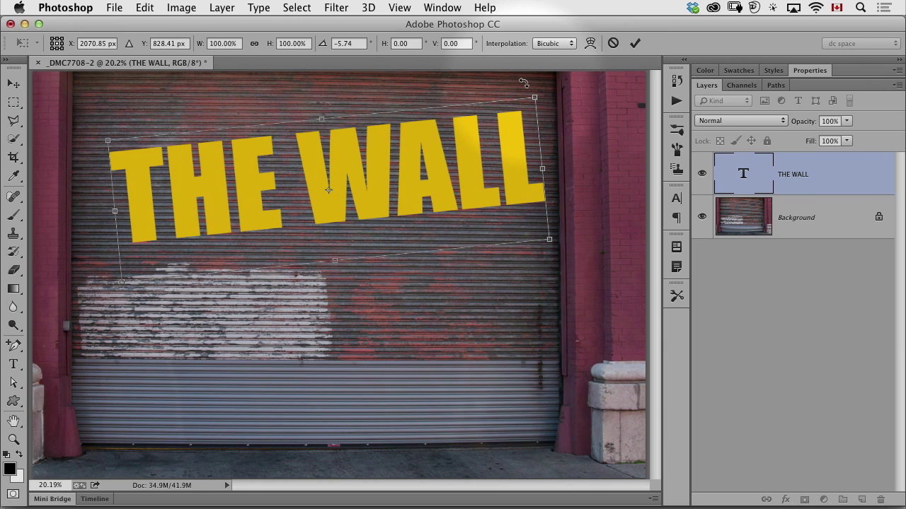
key(Return)
key(v)
drag(410, 204, 406, 208)
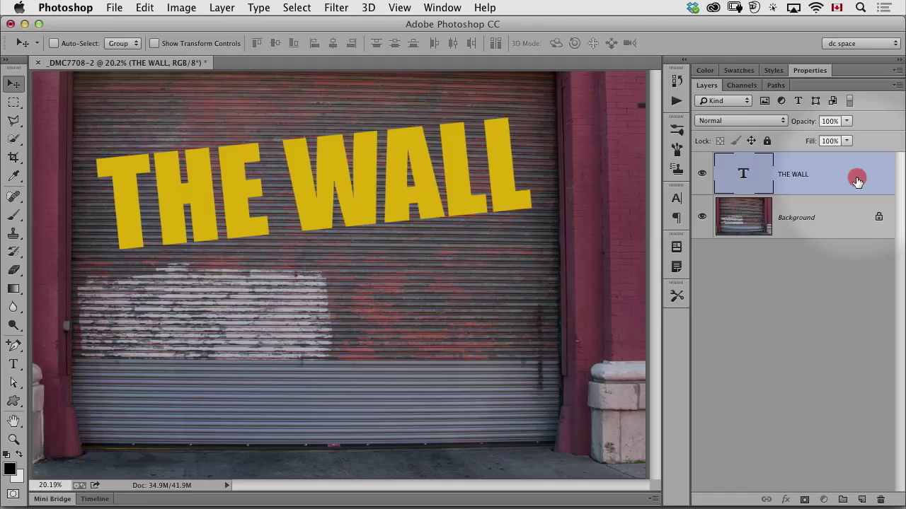
double_click(856, 176)
- Split the Blend If Underlying Layer black slider to 53/88 so grooves show through THE WALL
drag(648, 36, 687, 33)
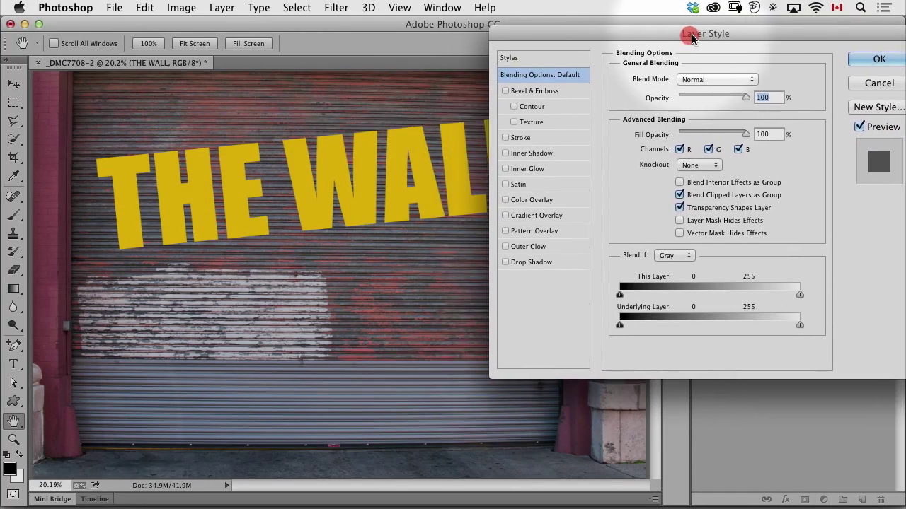
drag(623, 325, 669, 327)
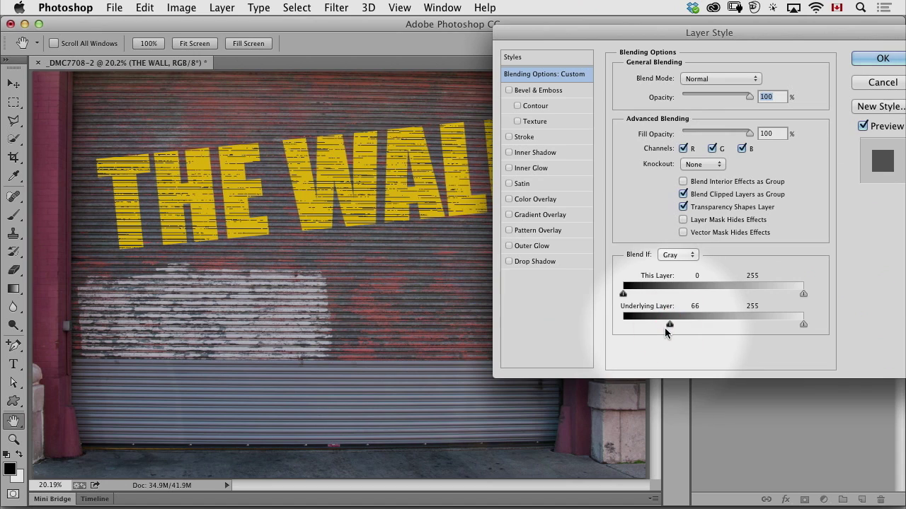
key(alt)
mouse_move(668, 325)
mouse_down()
mouse_move(658, 325)
mouse_move(685, 324)
mouse_up()
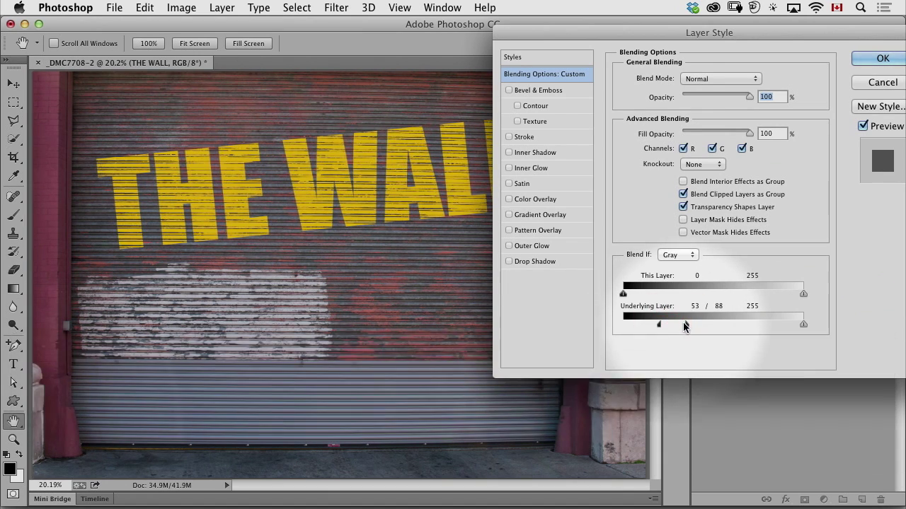
click(871, 60)
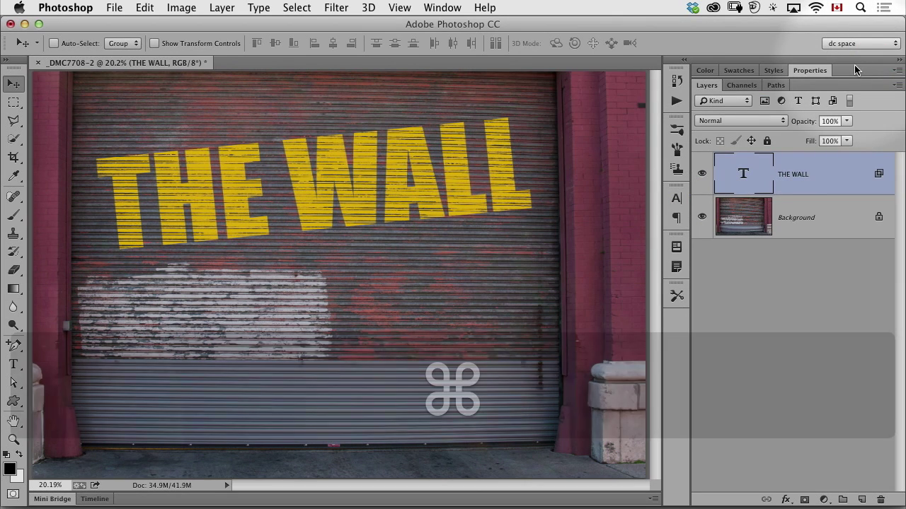
key(super+1)
key(space)
- Try Overlay on THE WALL, reset the Blend If settings, and return it to Normal blending
drag(358, 192, 394, 350)
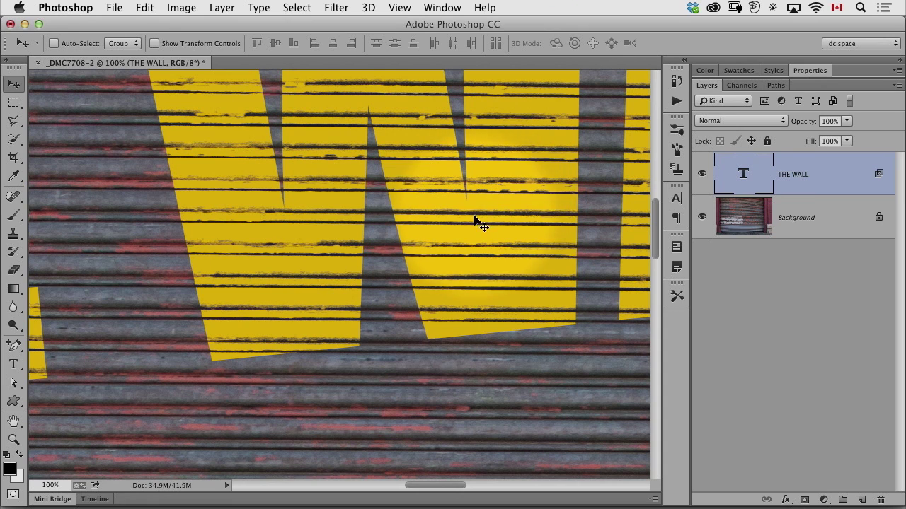
click(735, 121)
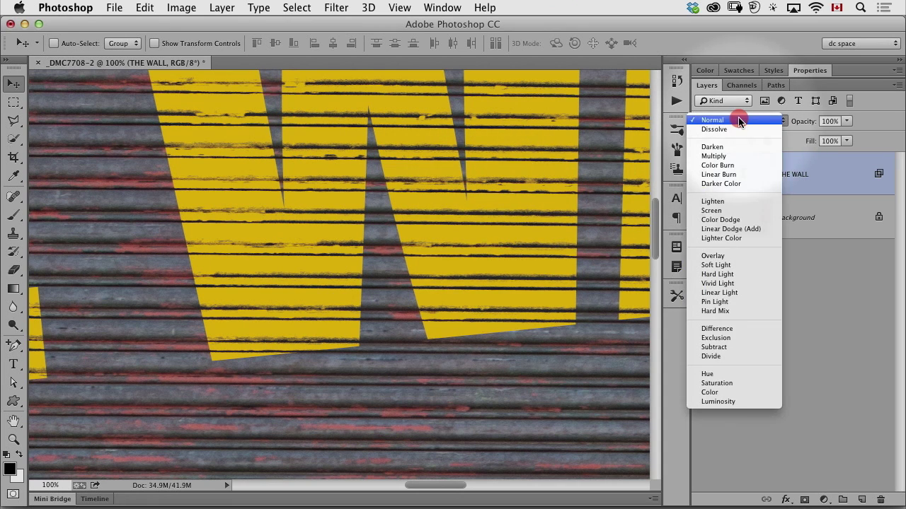
click(712, 256)
key(super+0)
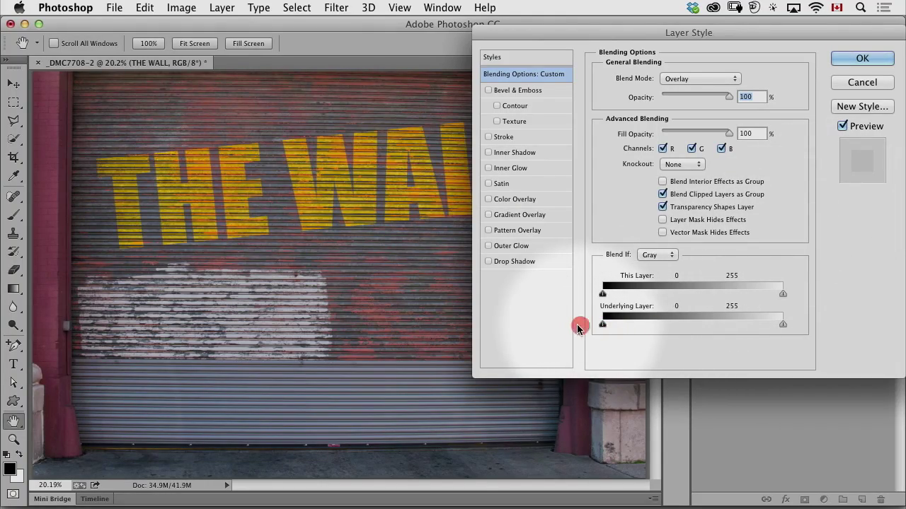
click(858, 58)
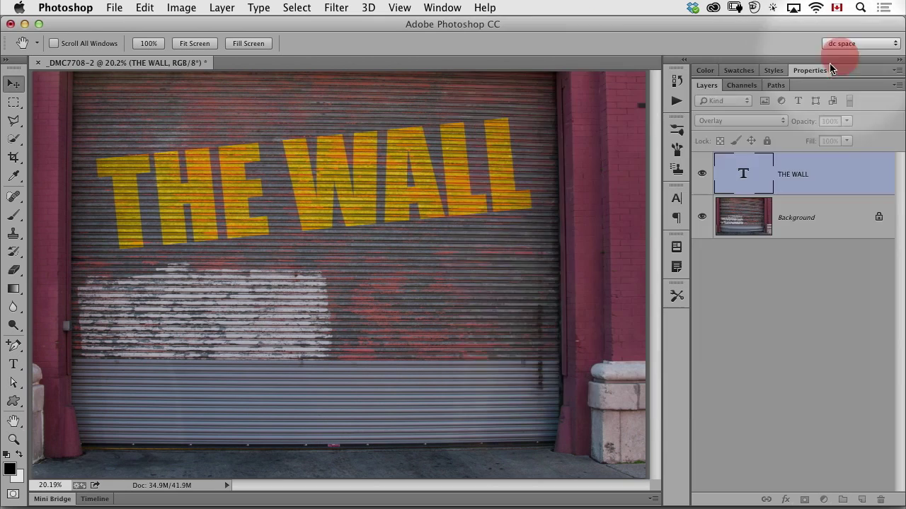
click(735, 120)
click(735, 12)
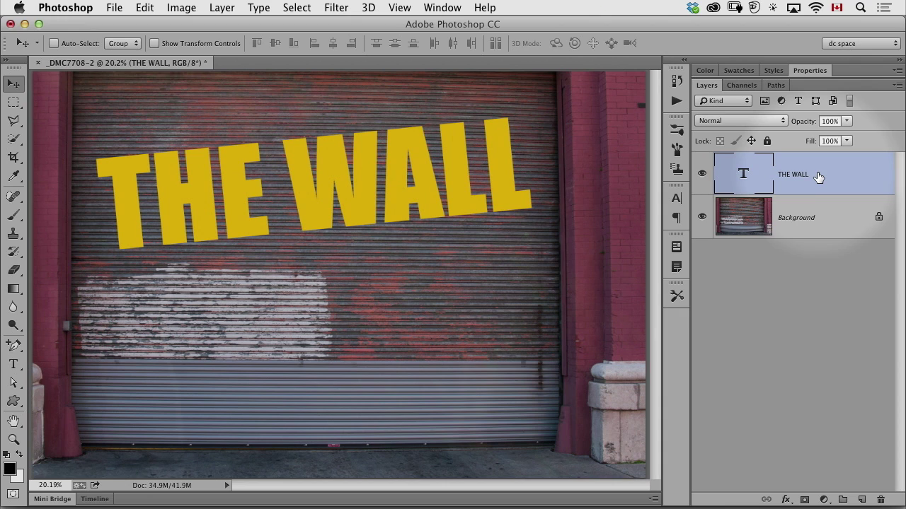
- Convert THE WALL to a smart object and set Displace to horizontal scale 20, vertical 15
right_click(847, 177)
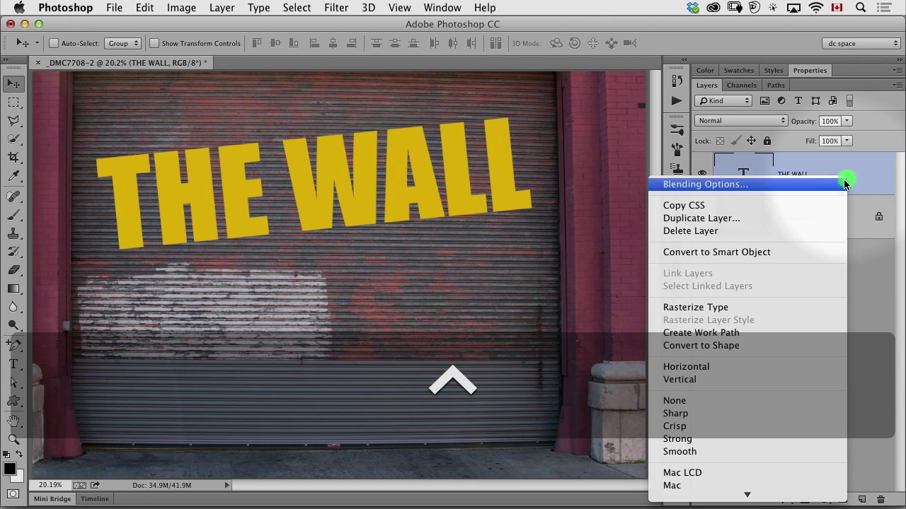
click(776, 254)
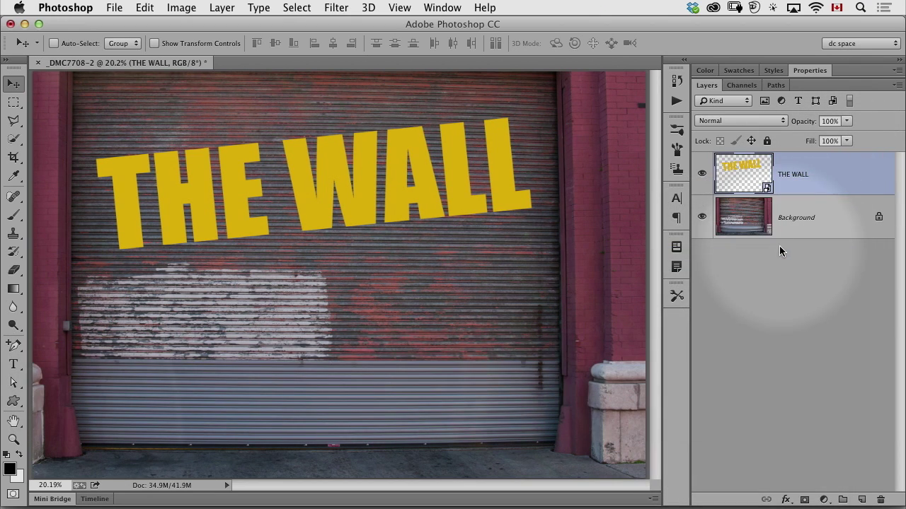
click(346, 7)
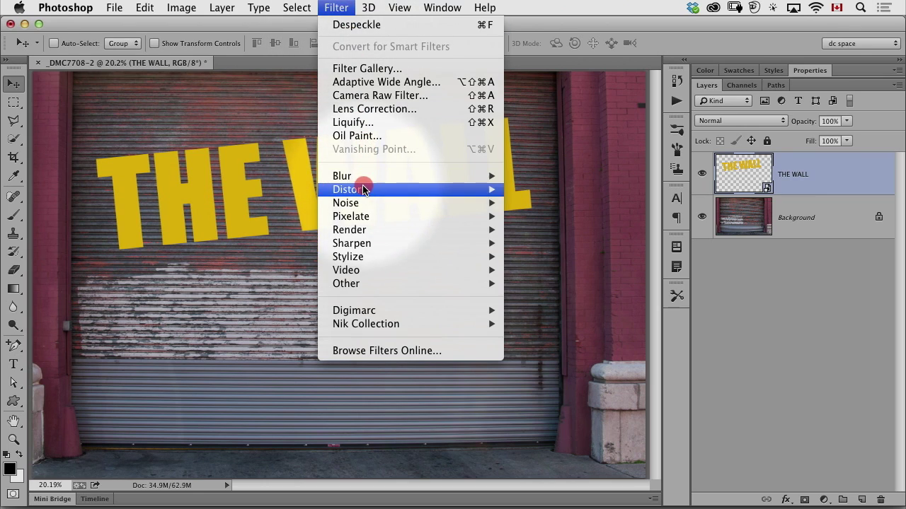
mouse_move(333, 189)
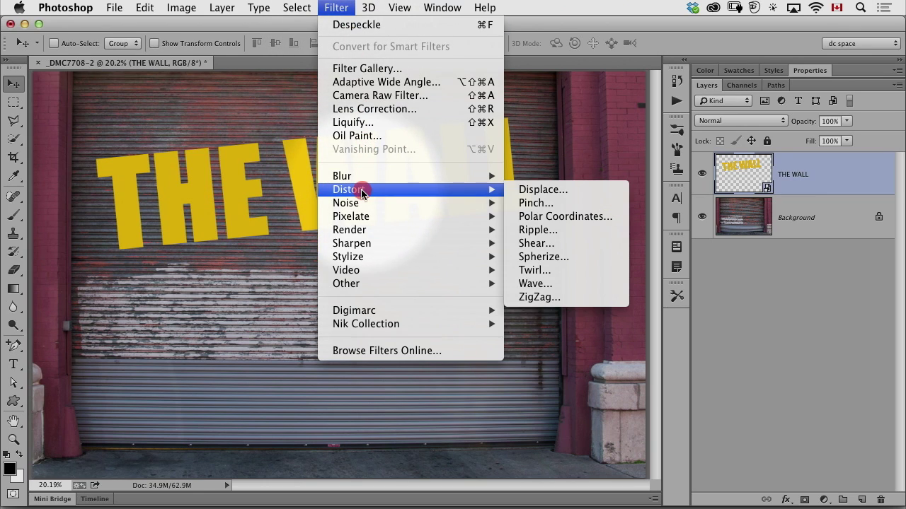
click(604, 191)
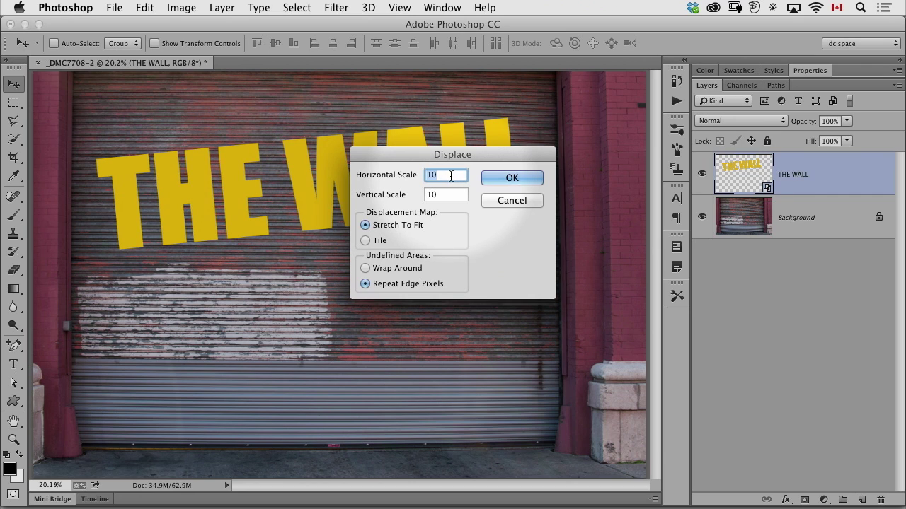
text(20)
key(Tab)
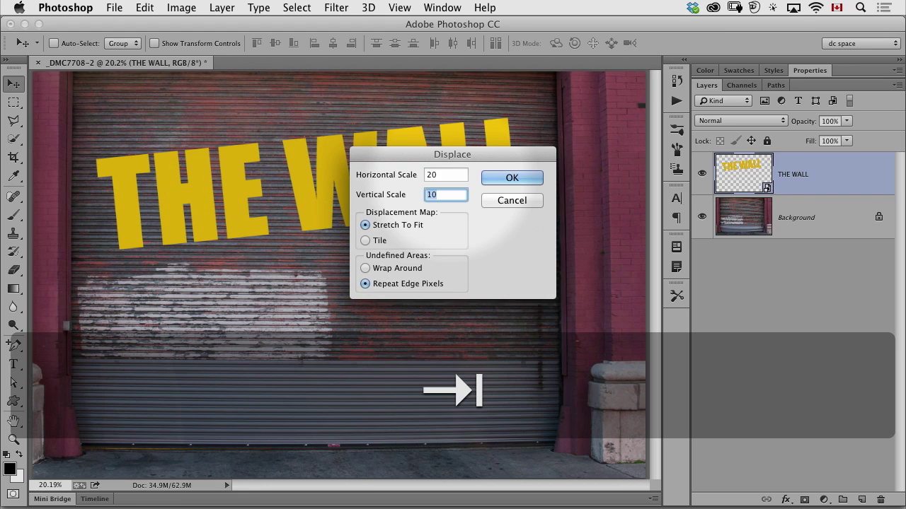
text(15)
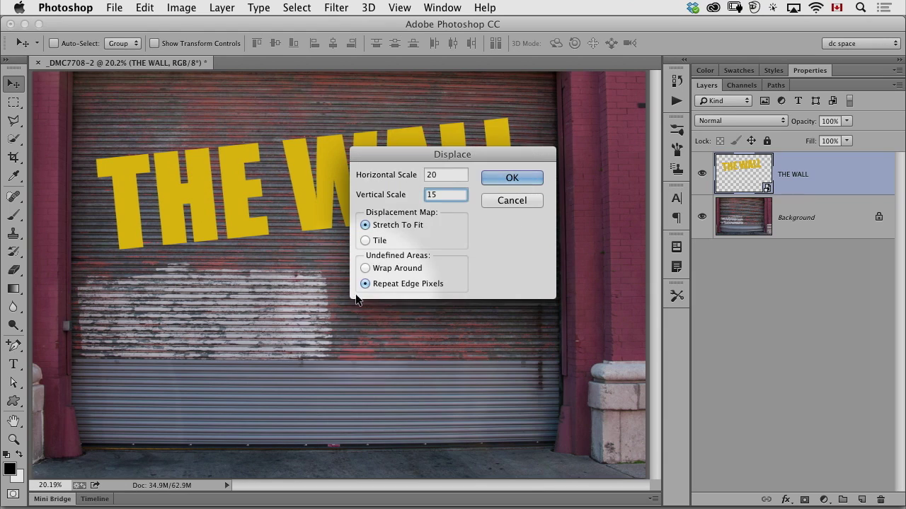
- Apply the Displace filter using wall-map.psd from the Desktop as the displacement map
click(522, 177)
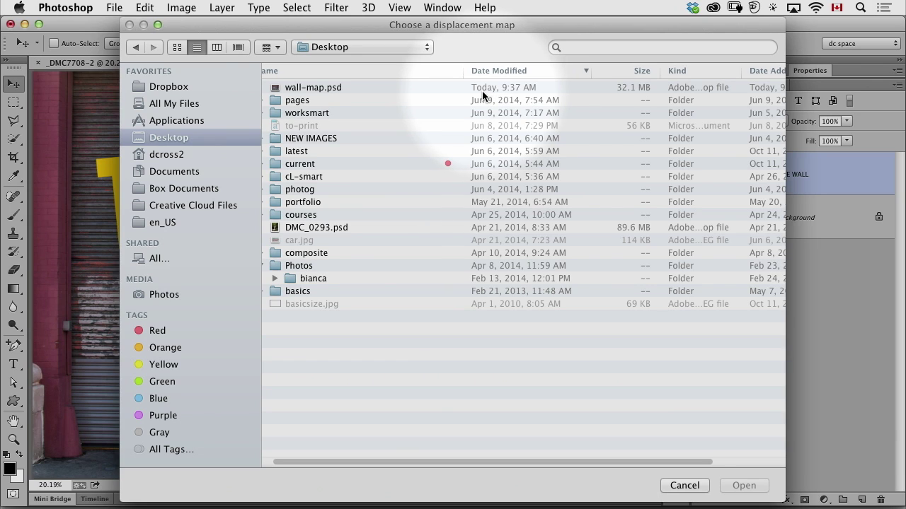
click(354, 87)
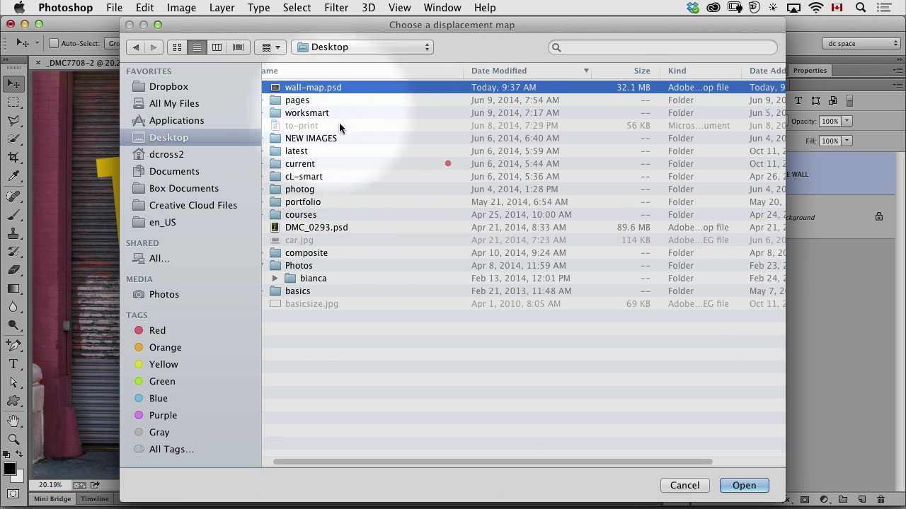
click(747, 486)
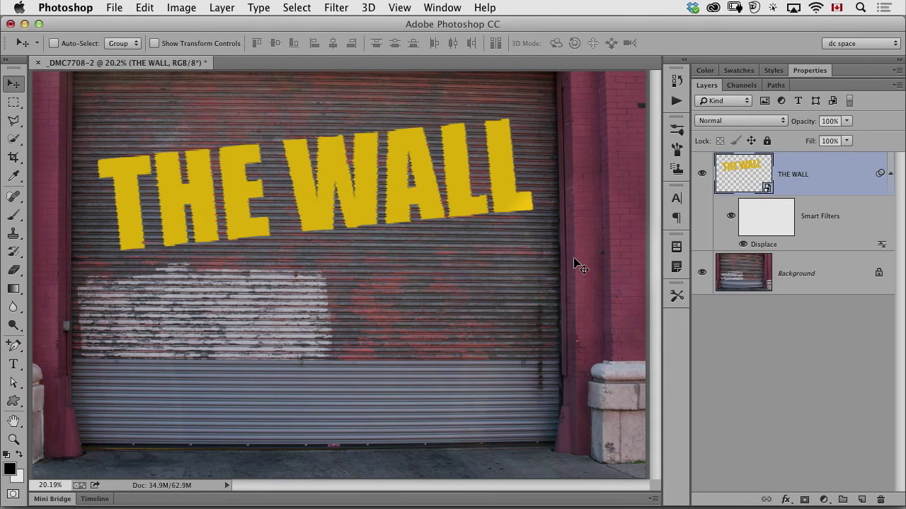
- At actual pixel size, set the yellow text layer's blend mode to Overlay
key(super+1)
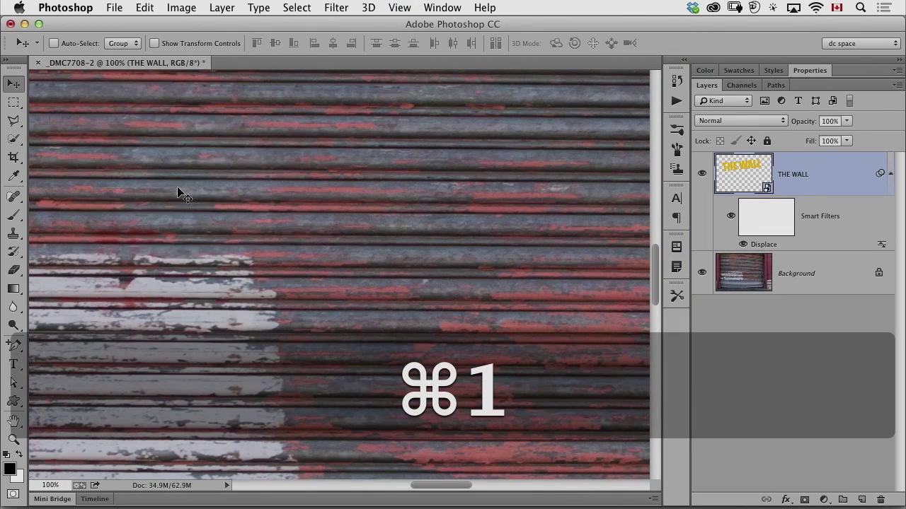
key(space)
mouse_move(118, 141)
mouse_down()
mouse_move(410, 382)
mouse_move(336, 347)
mouse_move(354, 299)
mouse_move(228, 257)
mouse_up()
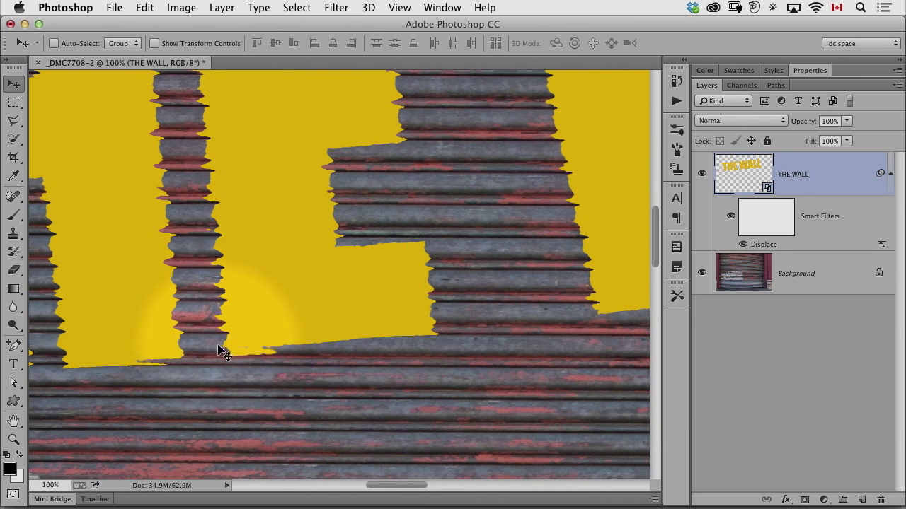
click(733, 120)
click(706, 256)
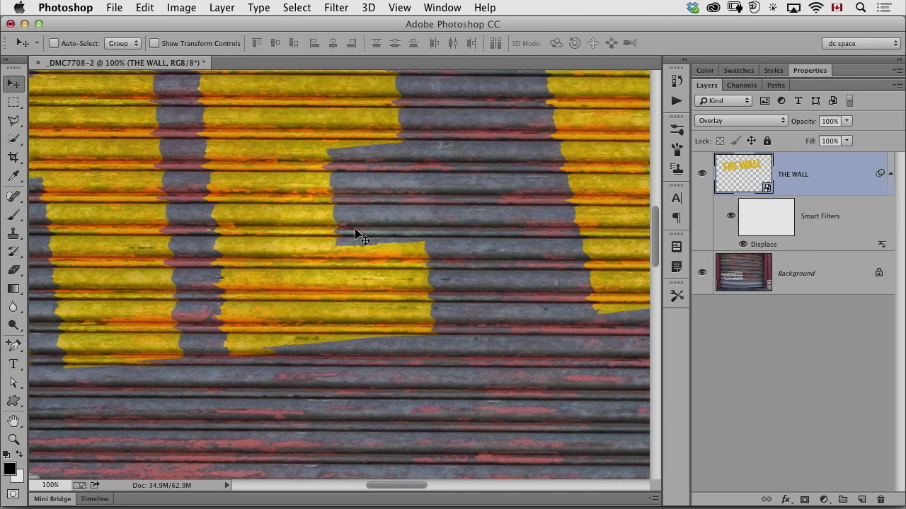
- Zoom out over the displaced lettering and reopen the Displace filter settings
key(super+minus)
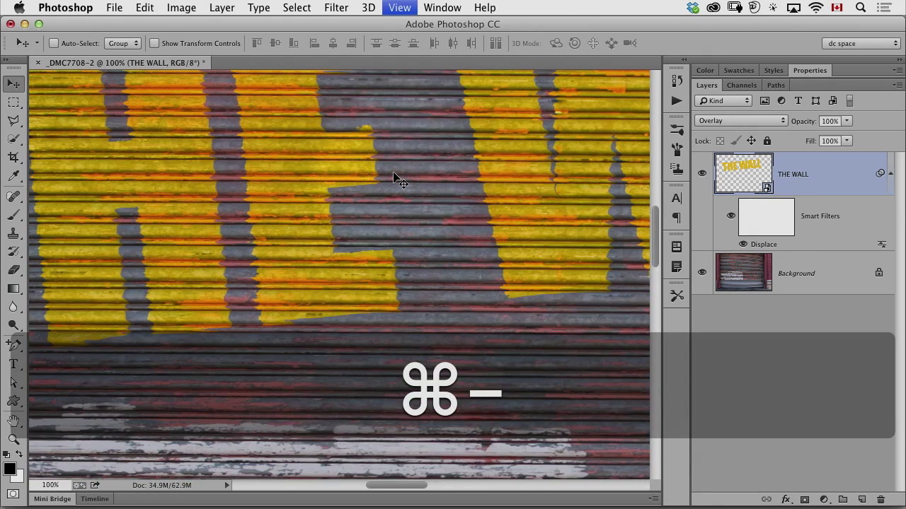
key(space)
drag(434, 266, 370, 324)
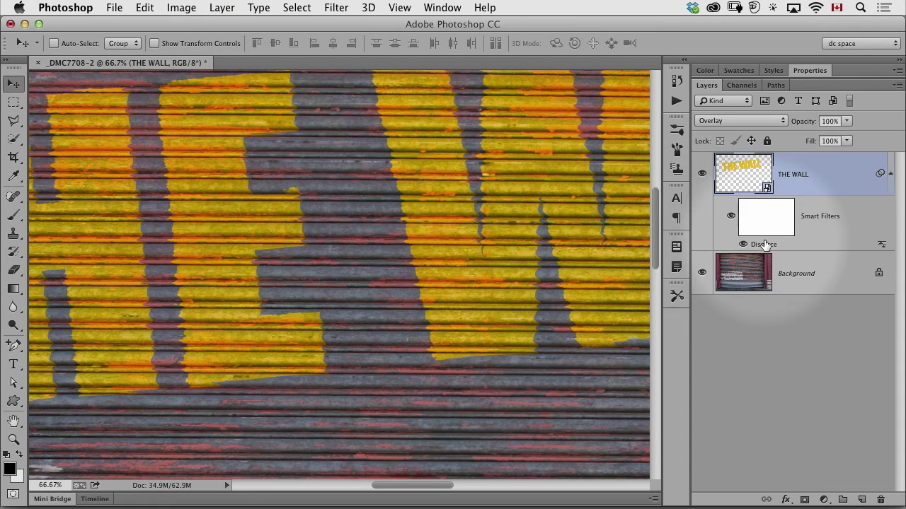
double_click(745, 244)
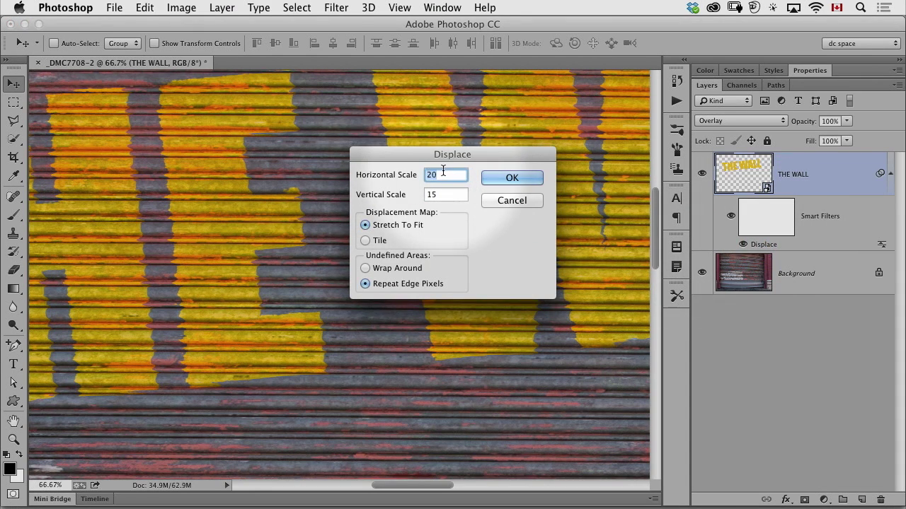
- Reapply Displace with horizontal scale 10 and vertical scale 20, reusing wall-map.psd
text(10)
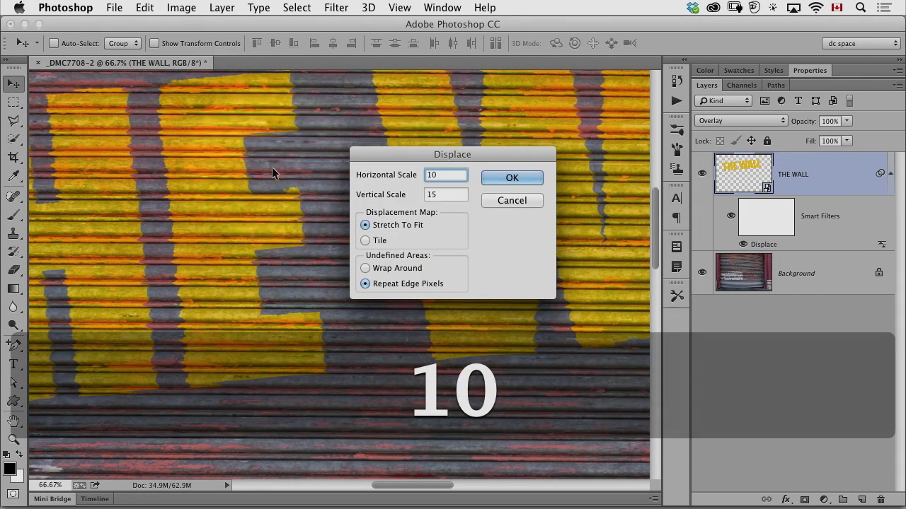
key(Tab)
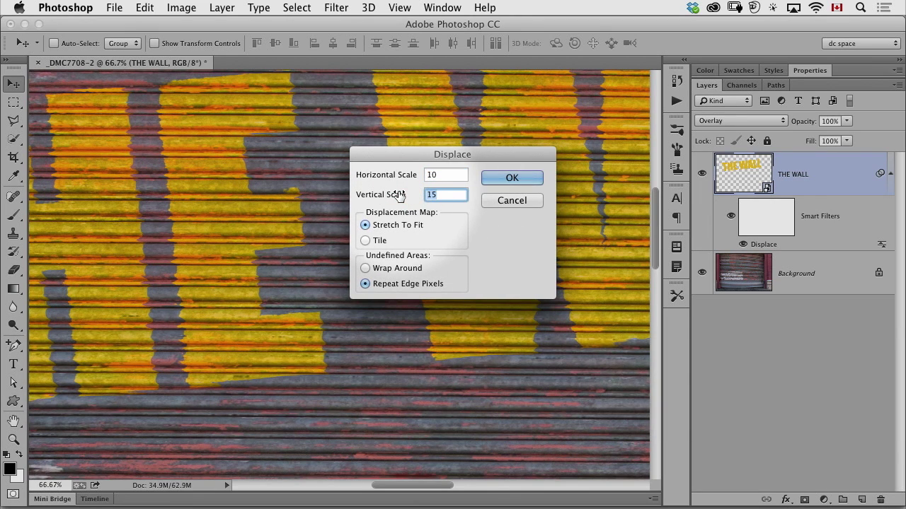
text(20)
click(532, 183)
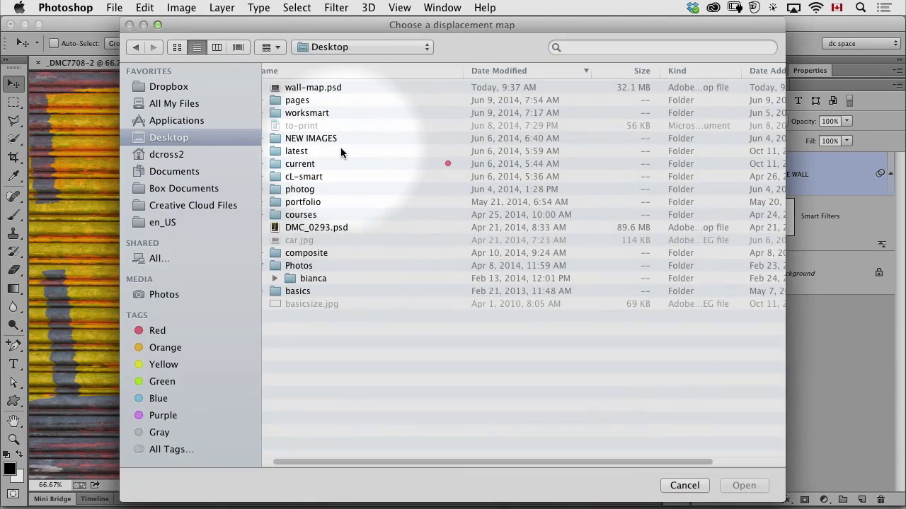
double_click(297, 146)
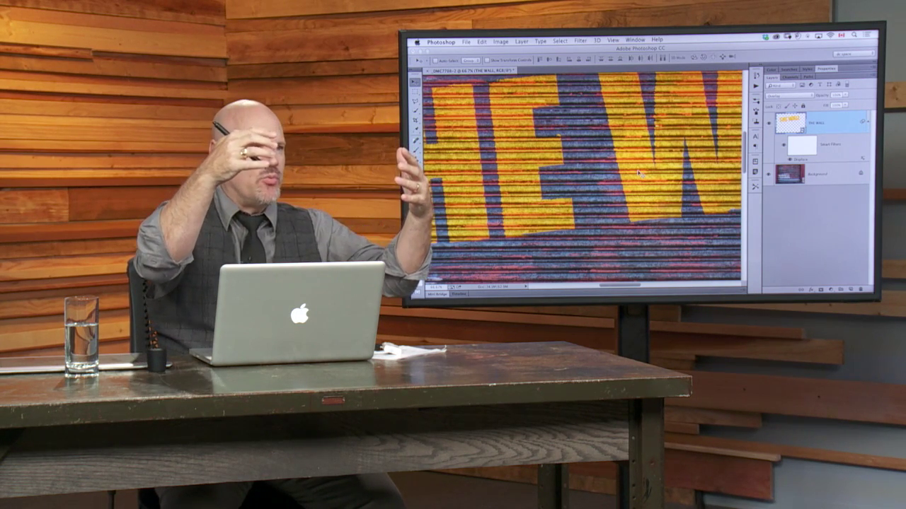
key(super+0)
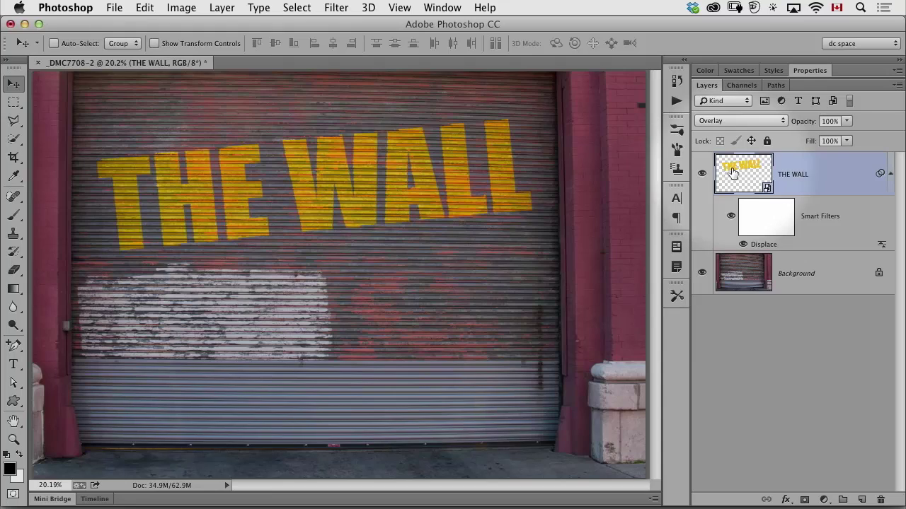
- In the smart object, replace the W with B to read THE BALL and save it back
double_click(732, 170)
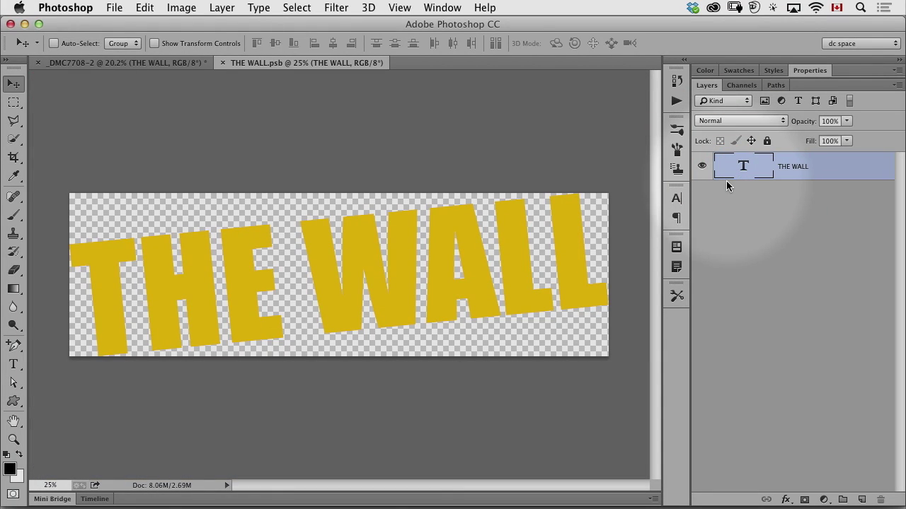
key(b)
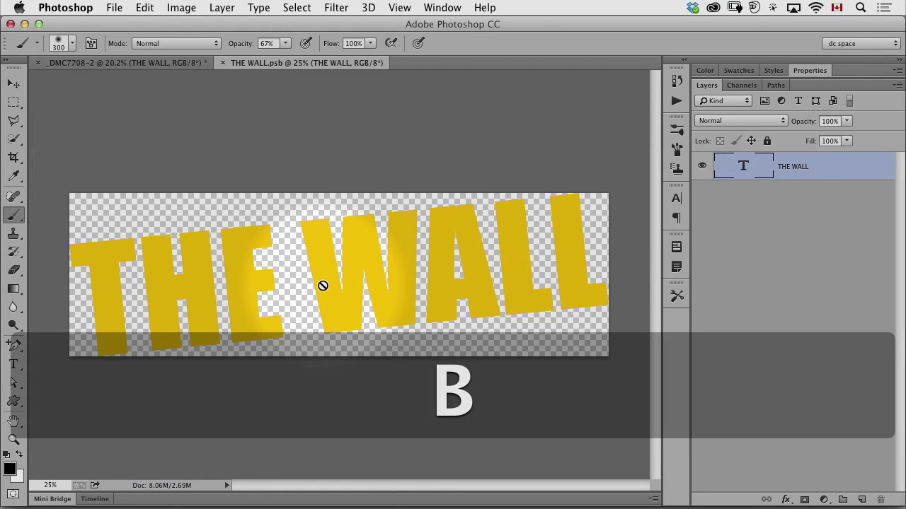
key(t)
drag(324, 285, 396, 250)
text(B)
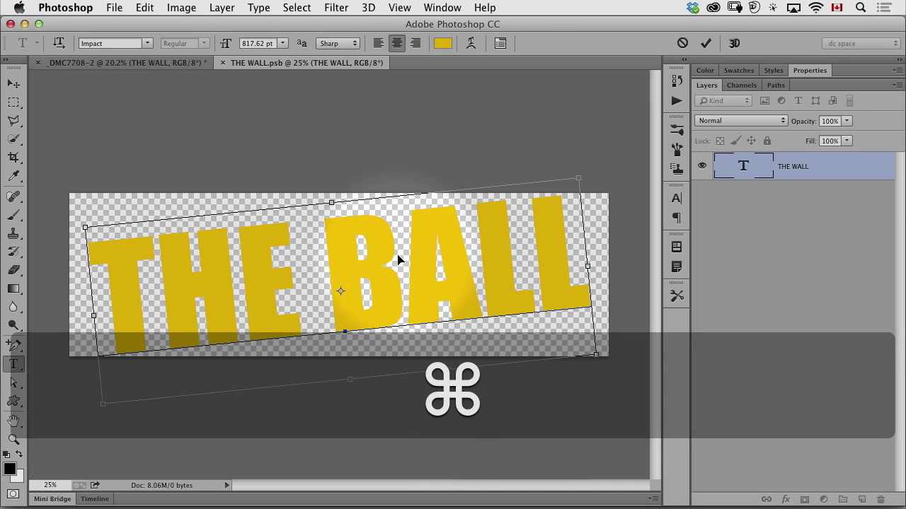
key(super+Return)
key(super+w)
key(Return)
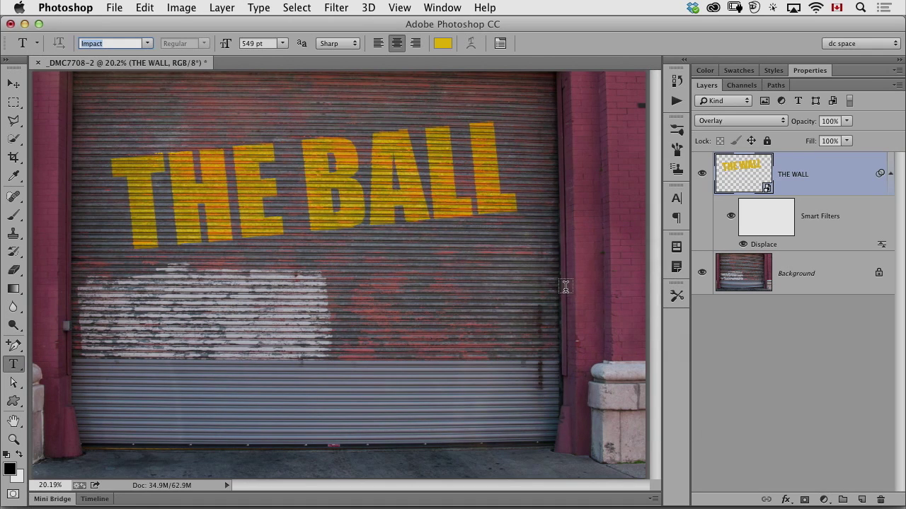
click(477, 230)
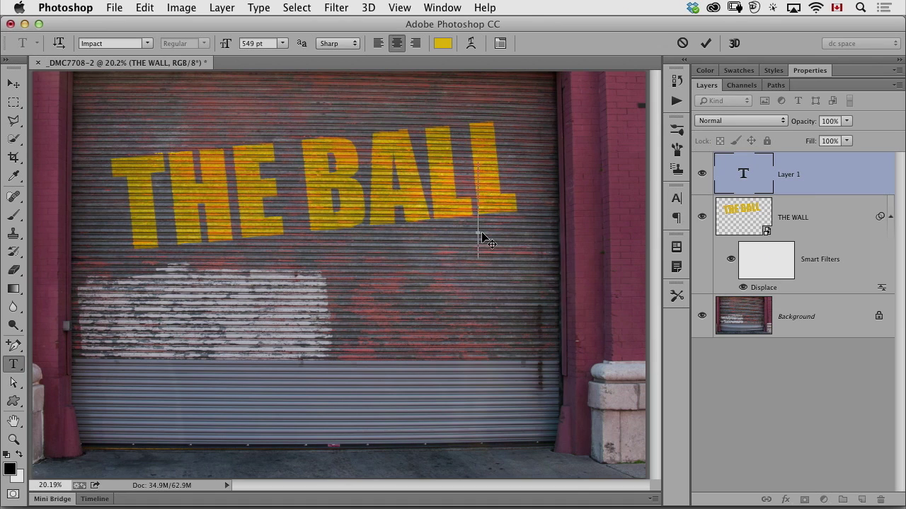
key(Escape)
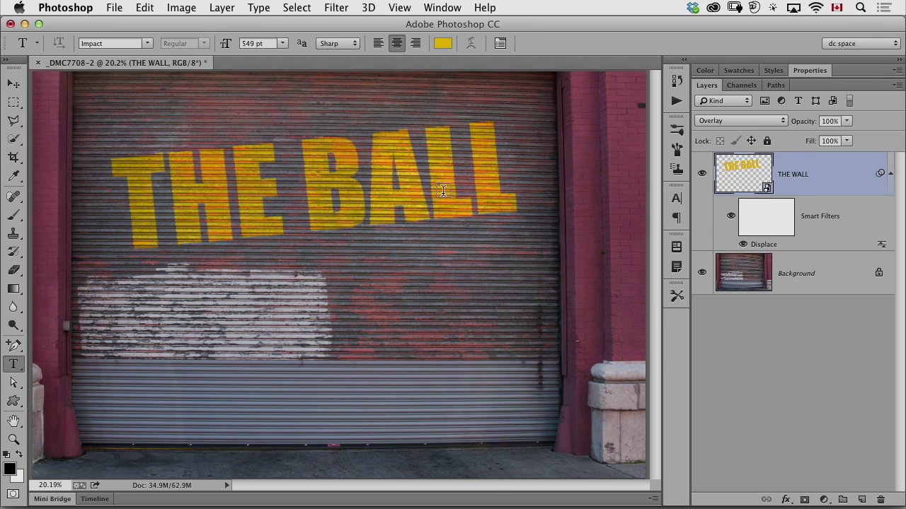
double_click(736, 166)
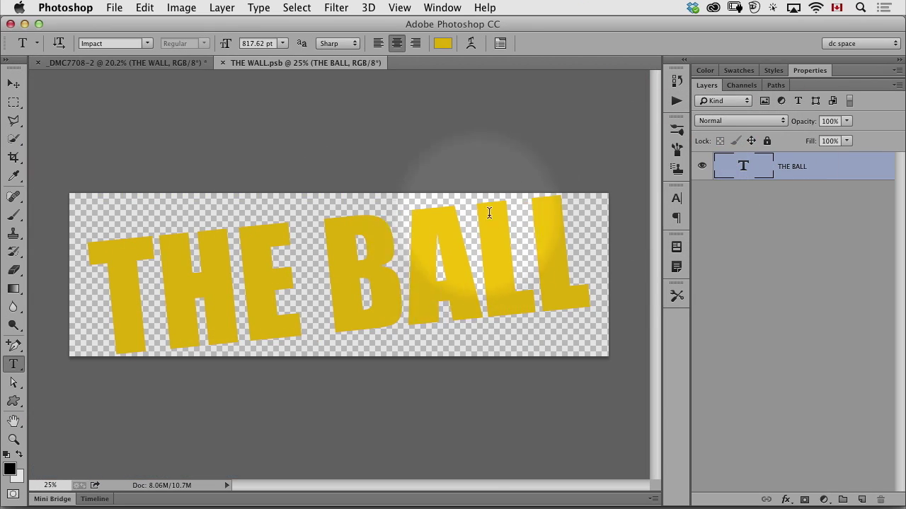
key(super+w)
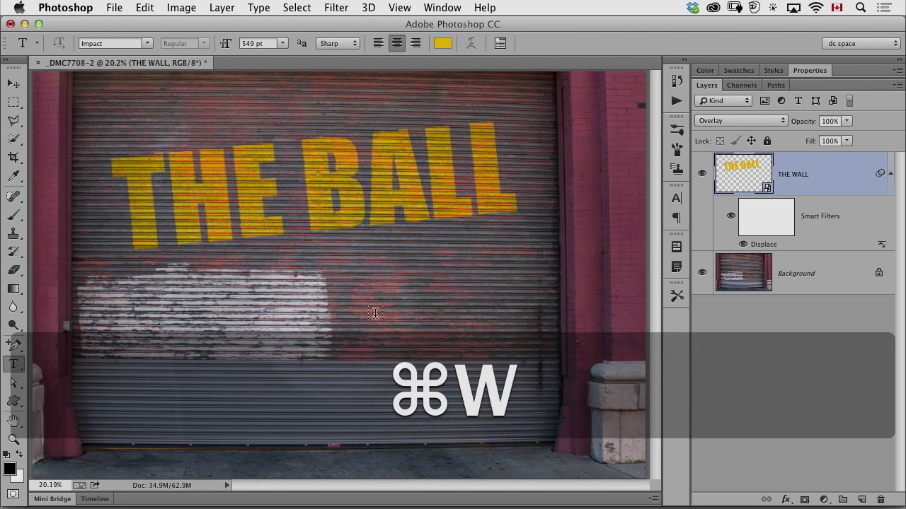